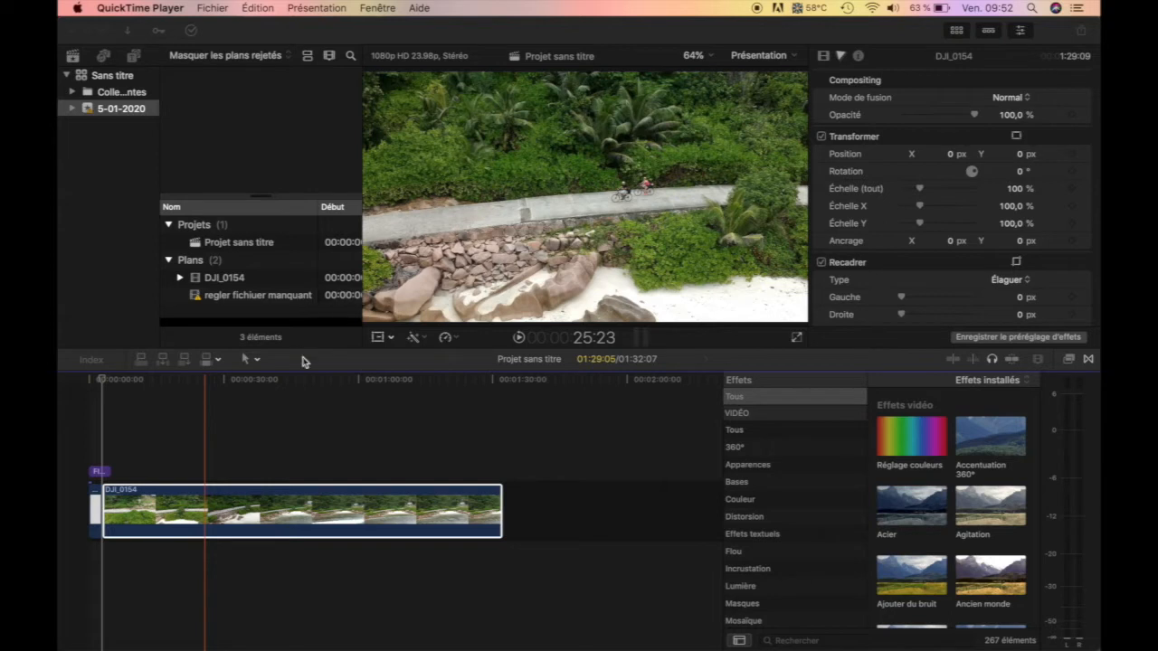
# - Select the DJI_0154 clip in the timeline and play it back from about 22 seconds and from about 46 seconds
pyautogui.click(197, 514)
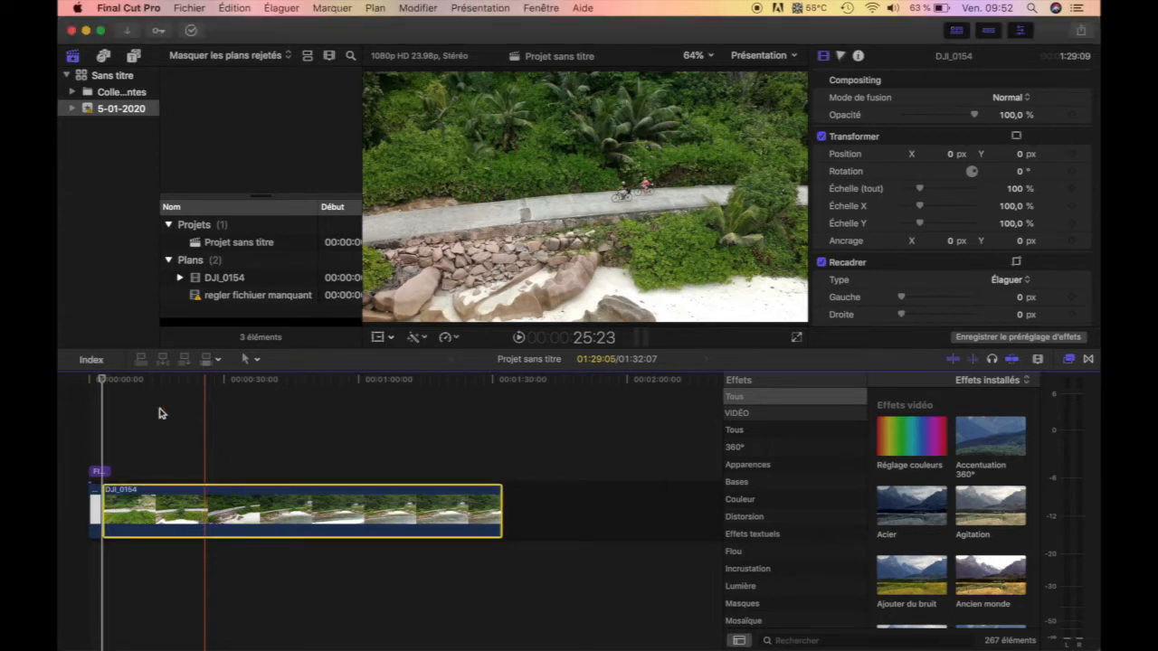
pyautogui.moveTo(101, 384); pyautogui.dragTo(191, 383)
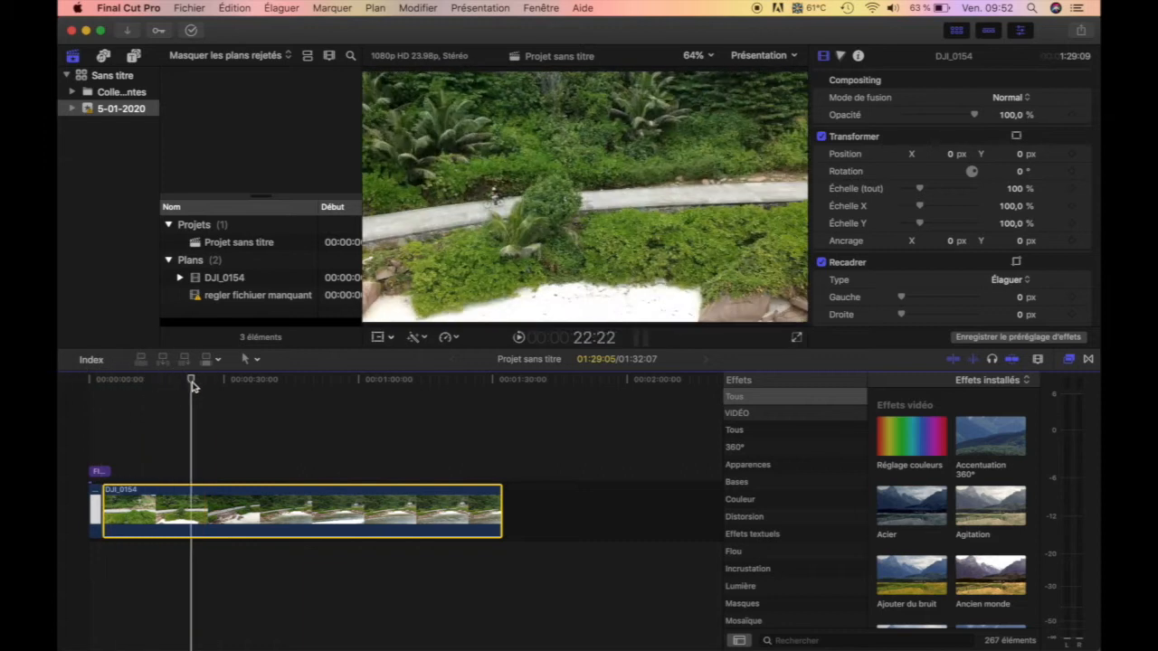
pyautogui.press('space')
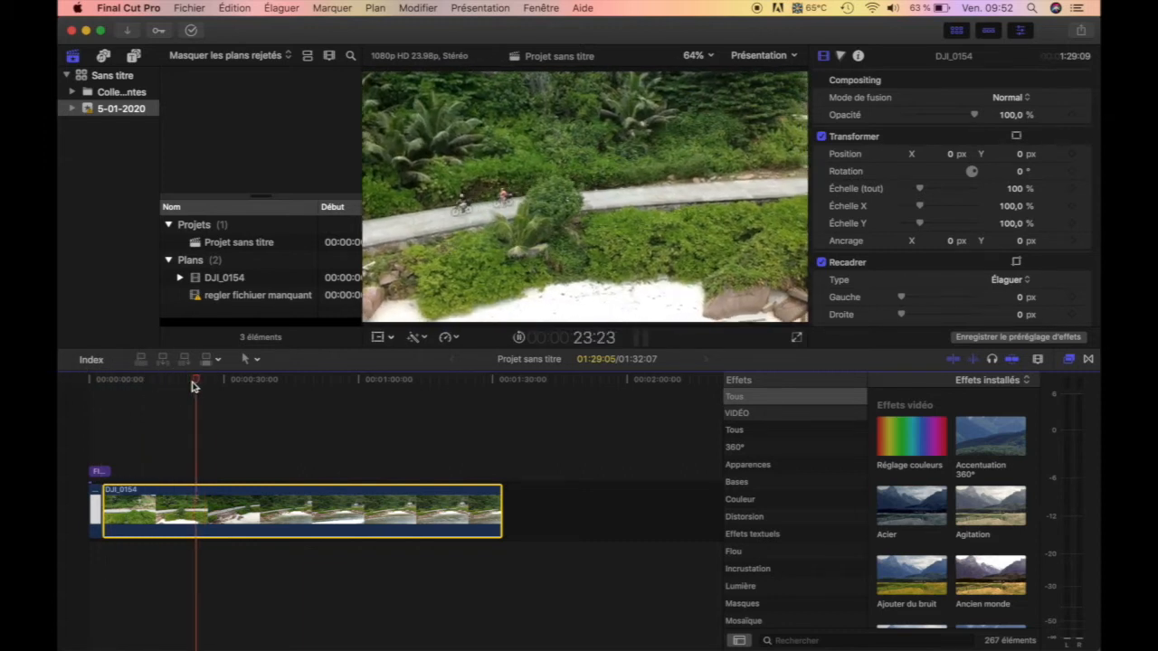
pyautogui.click(299, 381)
pyautogui.press('space')
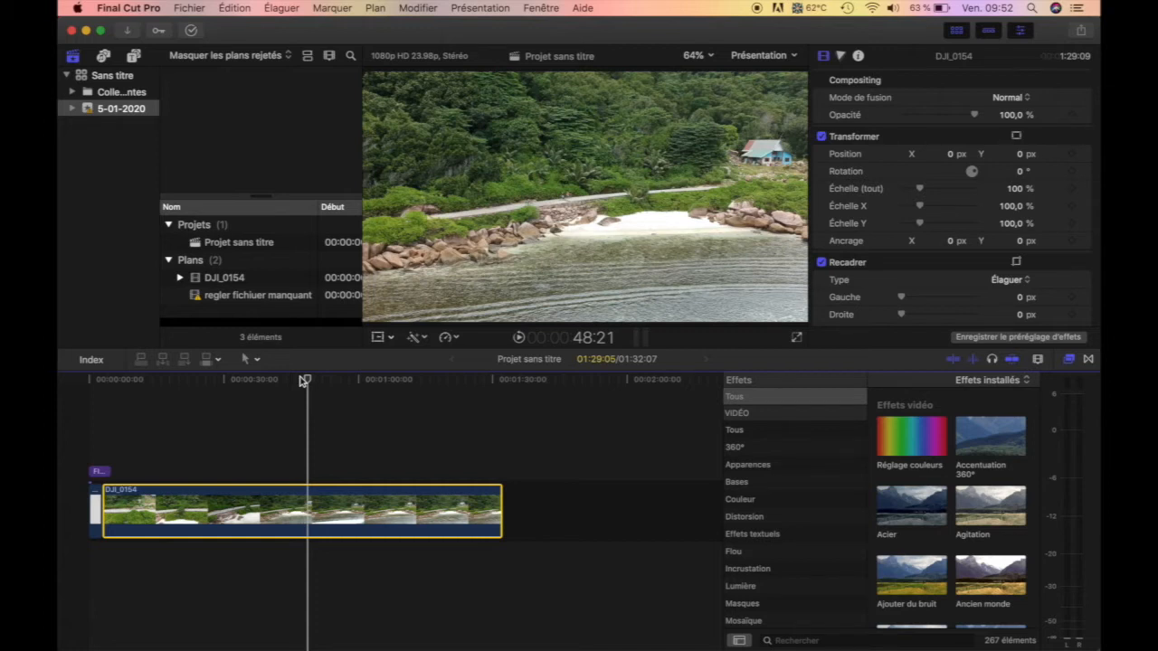
# - Display the retime editor on the DJI_0154 clip and slow its speed to the Lente 50 % preset
pyautogui.press('super+r')
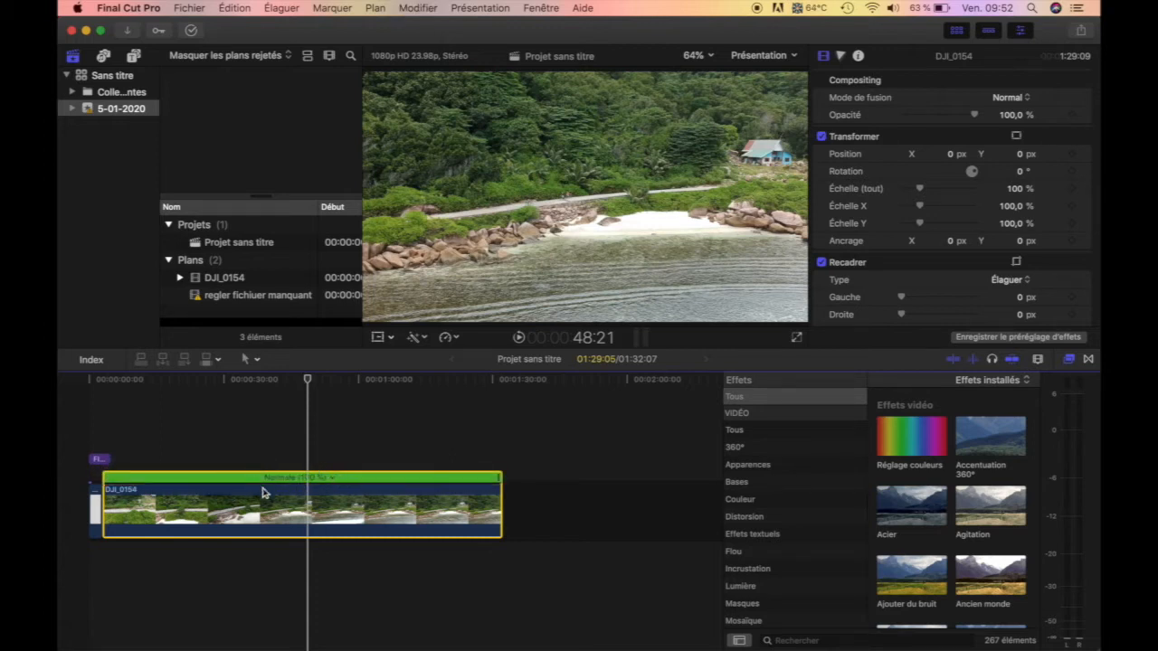
pyautogui.click(333, 479)
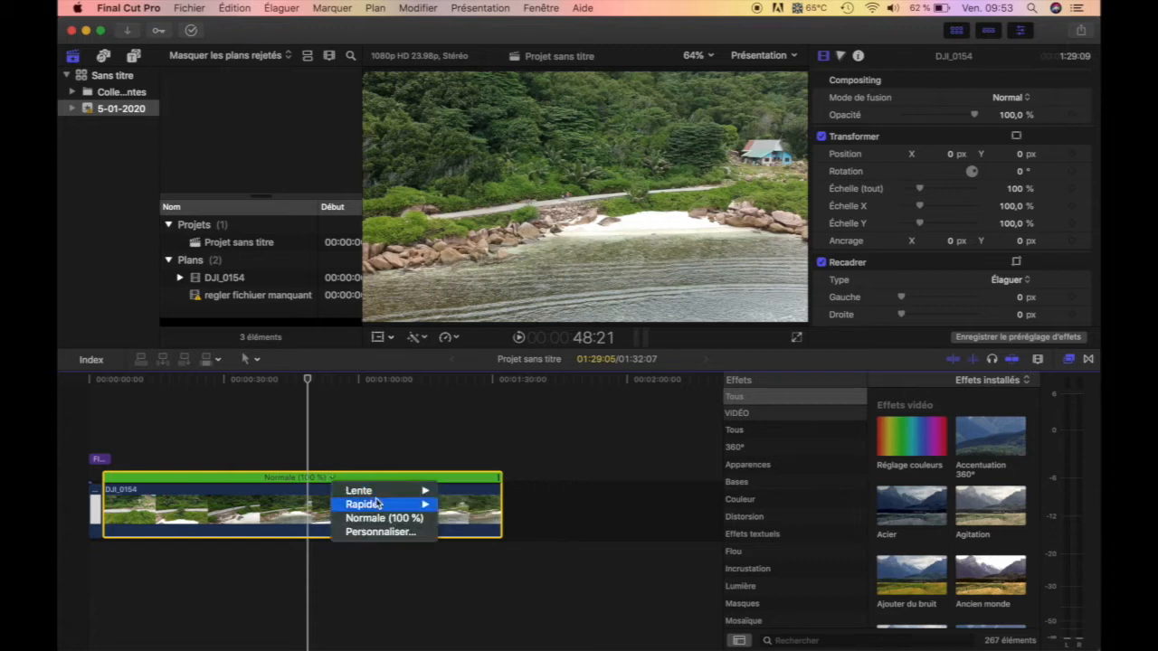
pyautogui.moveTo(392, 491)
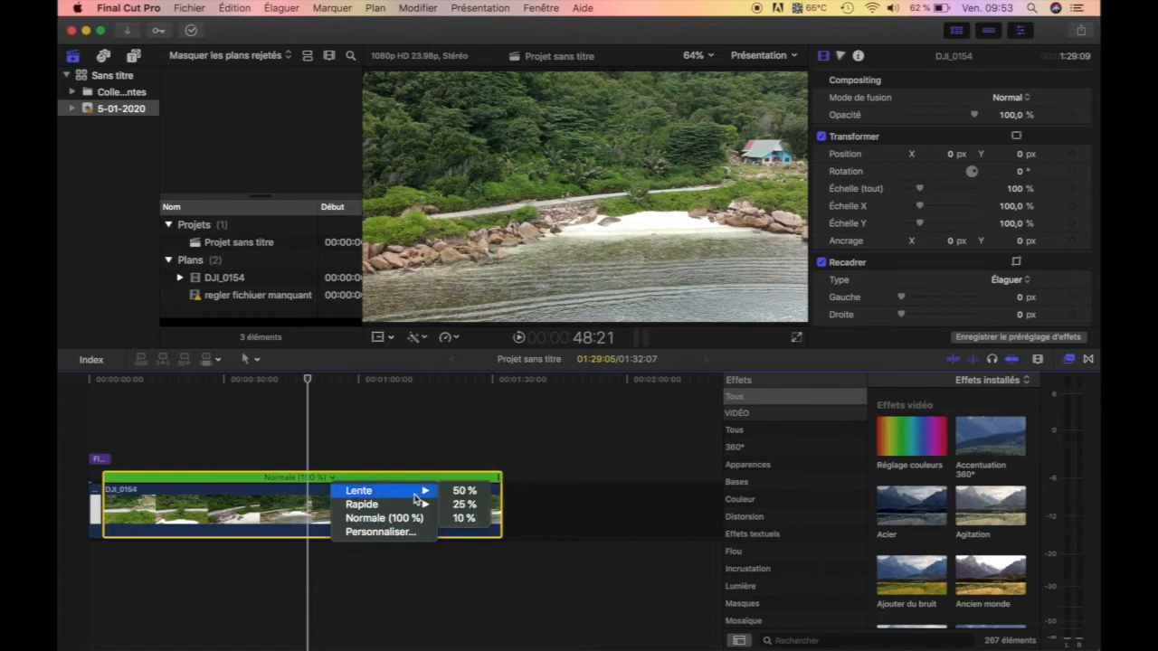
pyautogui.click(465, 491)
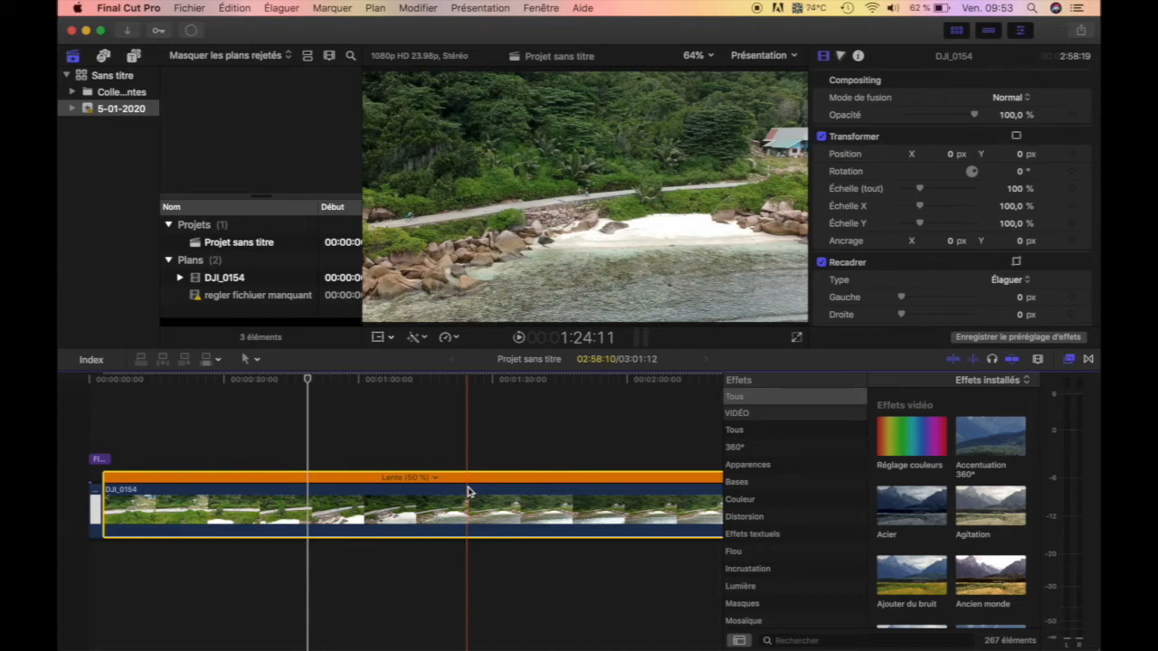
# - Preview the slowed clip, fit its full length in the timeline view, and hide the effects browser
pyautogui.press('space')
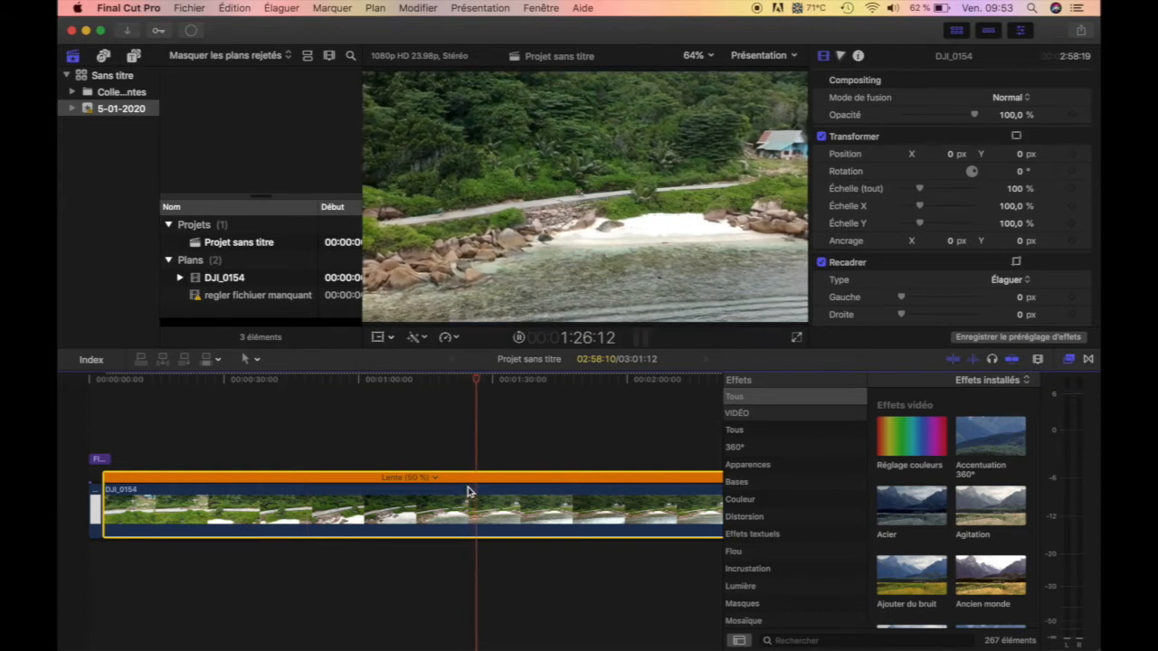
pyautogui.press('space')
pyautogui.press('super+minus')
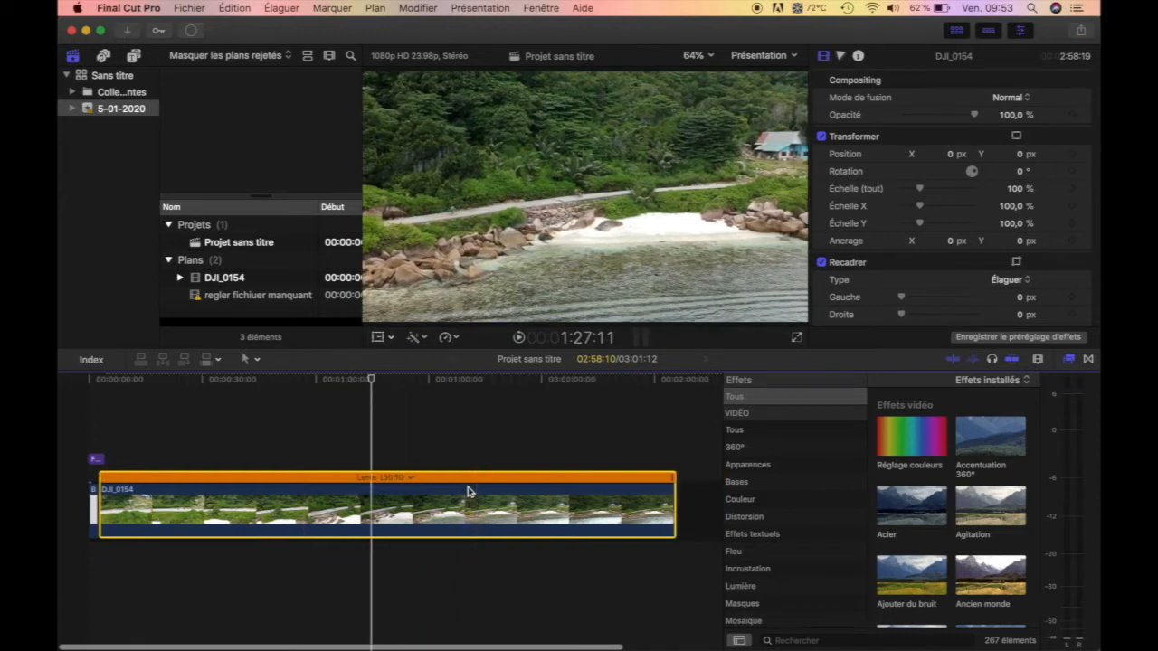
pyautogui.click(1069, 360)
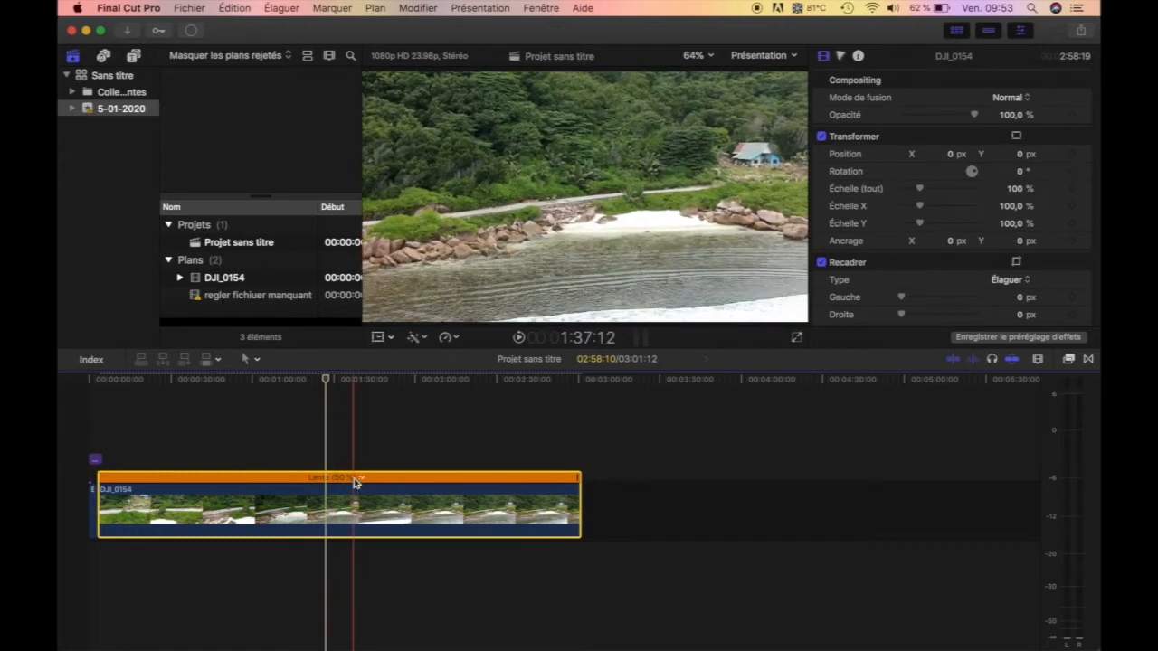
# - Speed the DJI_0154 clip up with the Rapide 2x preset and preview the accelerated playback
pyautogui.click(362, 478)
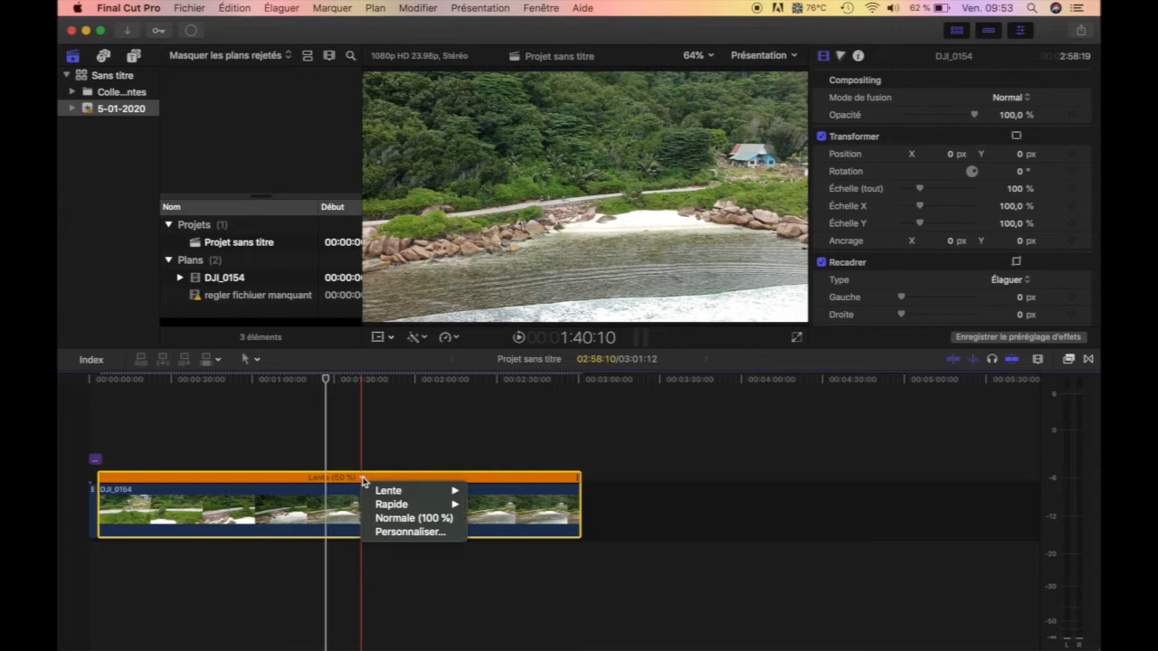
pyautogui.moveTo(457, 508)
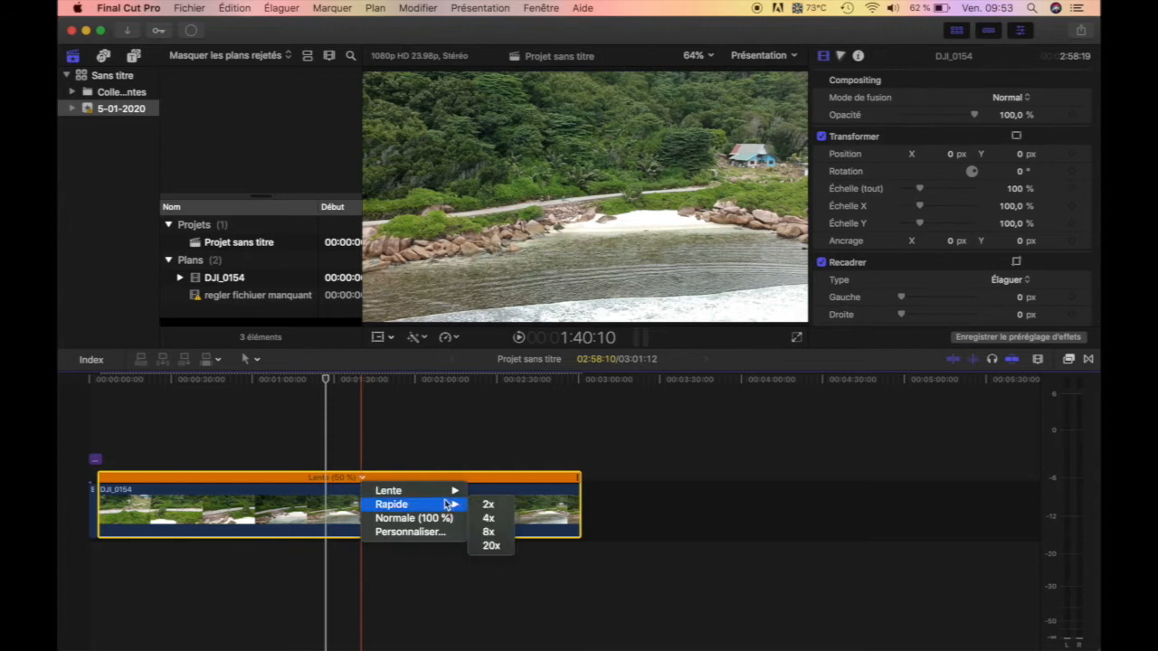
pyautogui.click(483, 505)
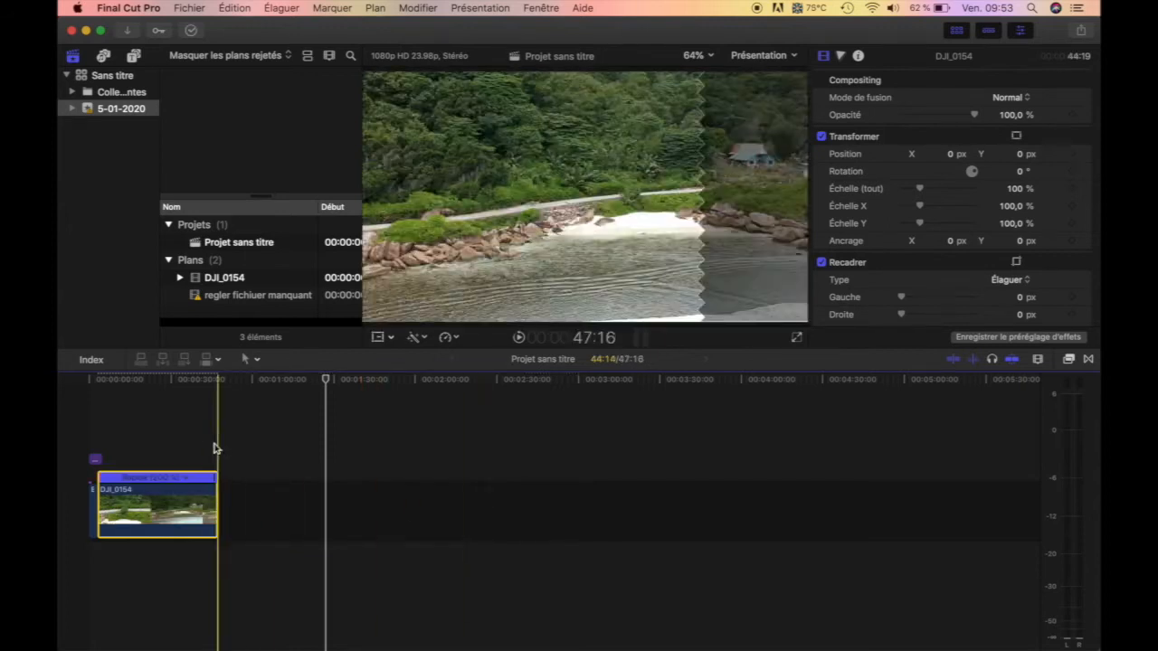
pyautogui.press('s')
pyautogui.press('space')
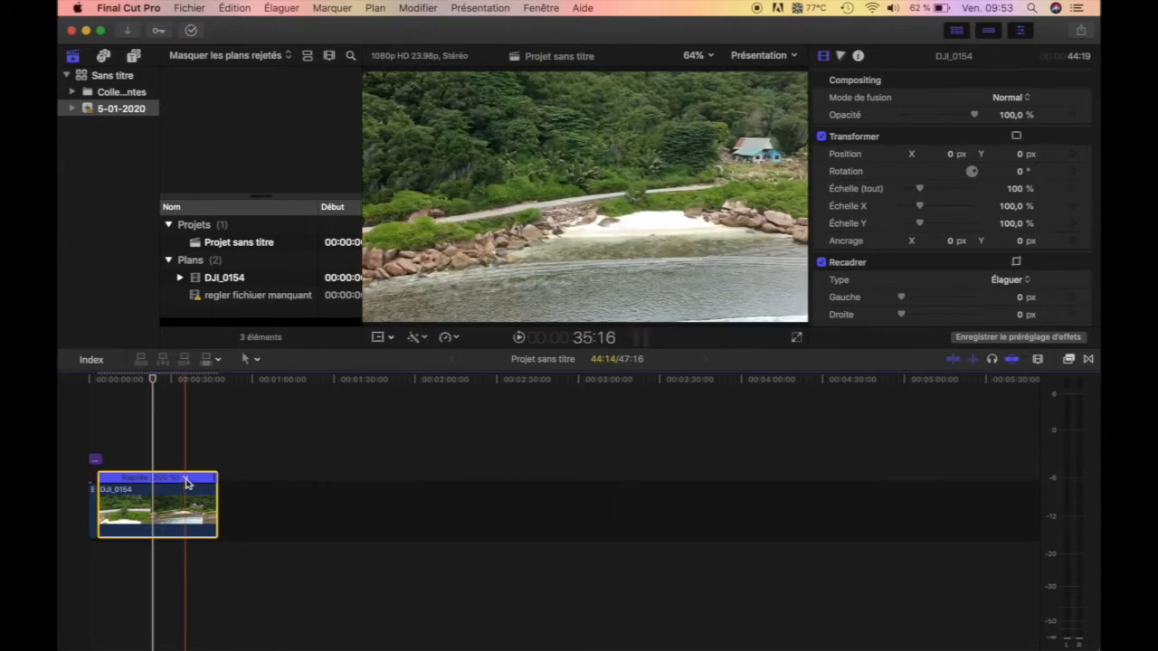
# - Reset the clip to Normale (100 %), give it a custom speed with direction En arrière, and preview the reversed playback
pyautogui.click(185, 480)
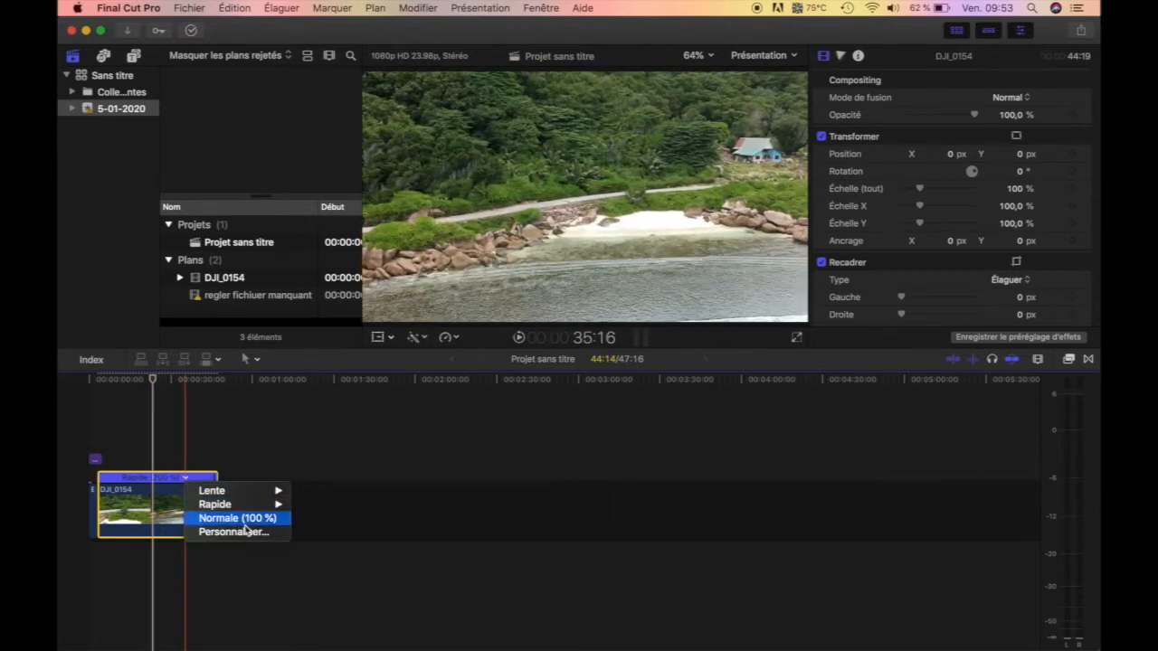
pyautogui.click(243, 520)
pyautogui.click(249, 479)
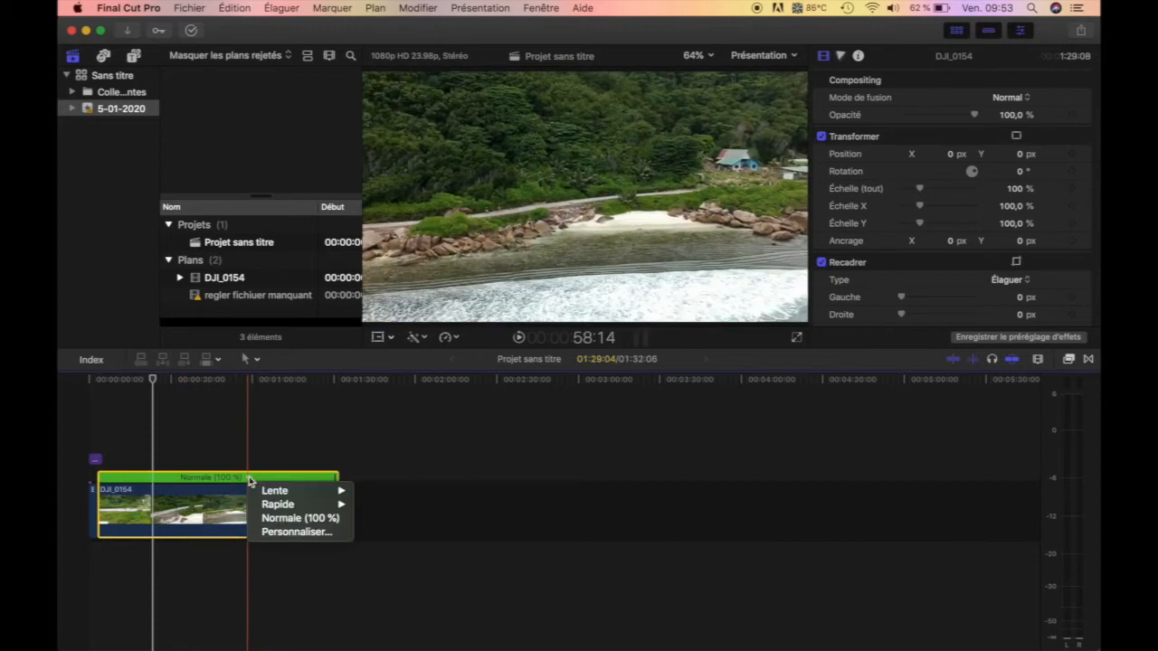
pyautogui.click(305, 531)
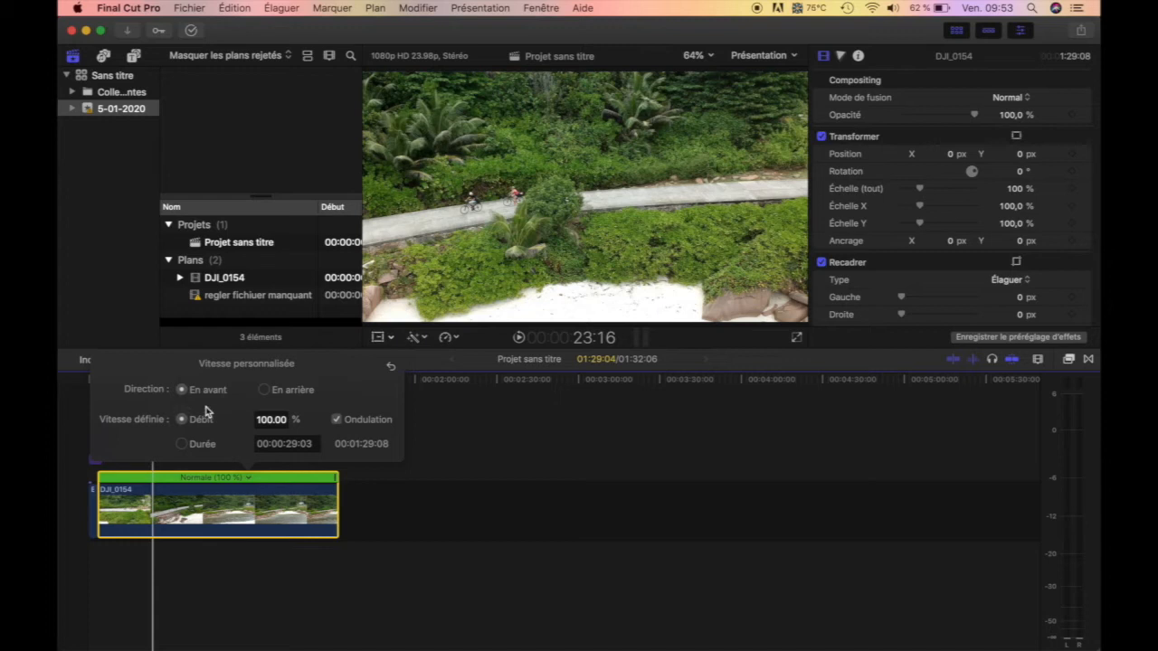
pyautogui.click(269, 391)
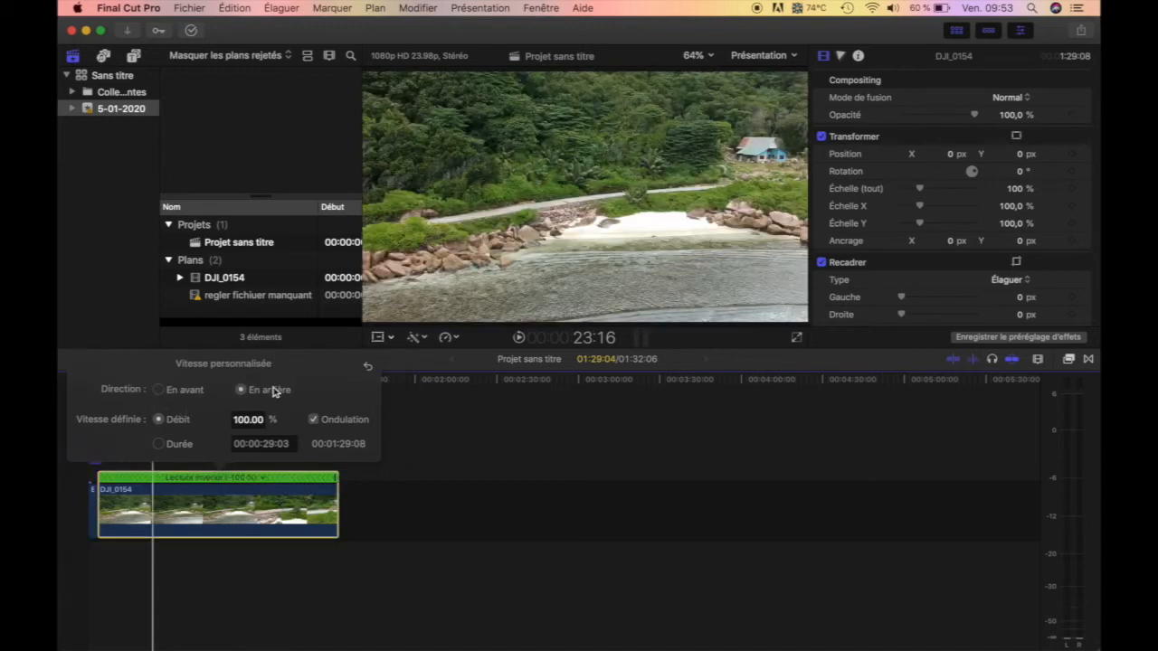
pyautogui.press('space')
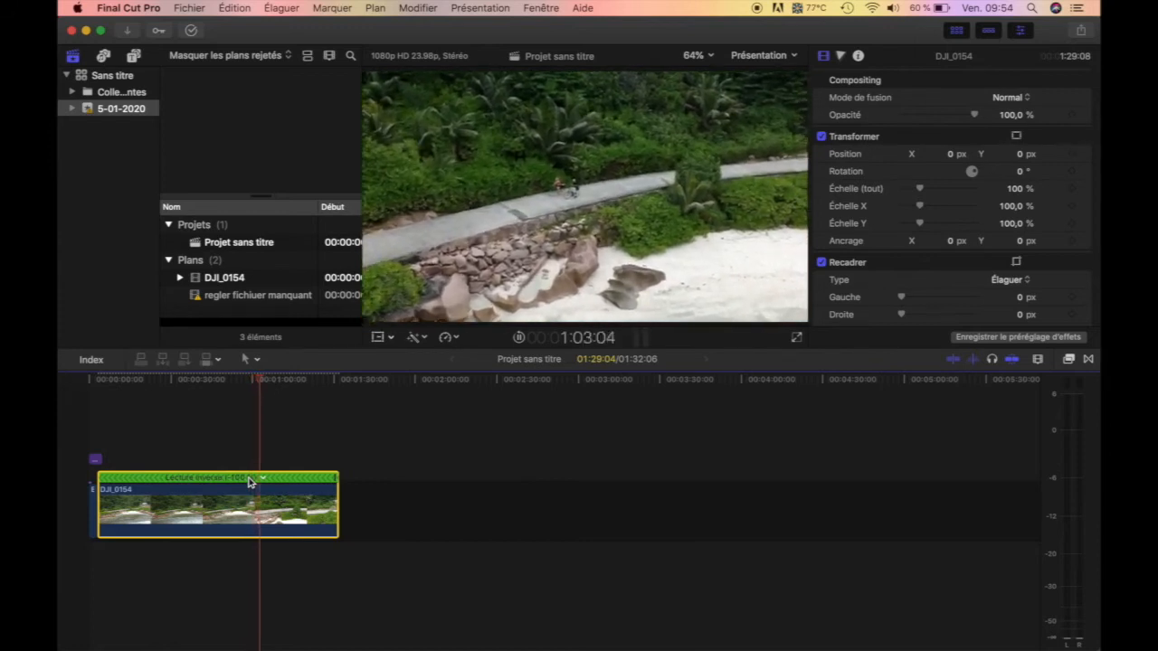
pyautogui.press('space')
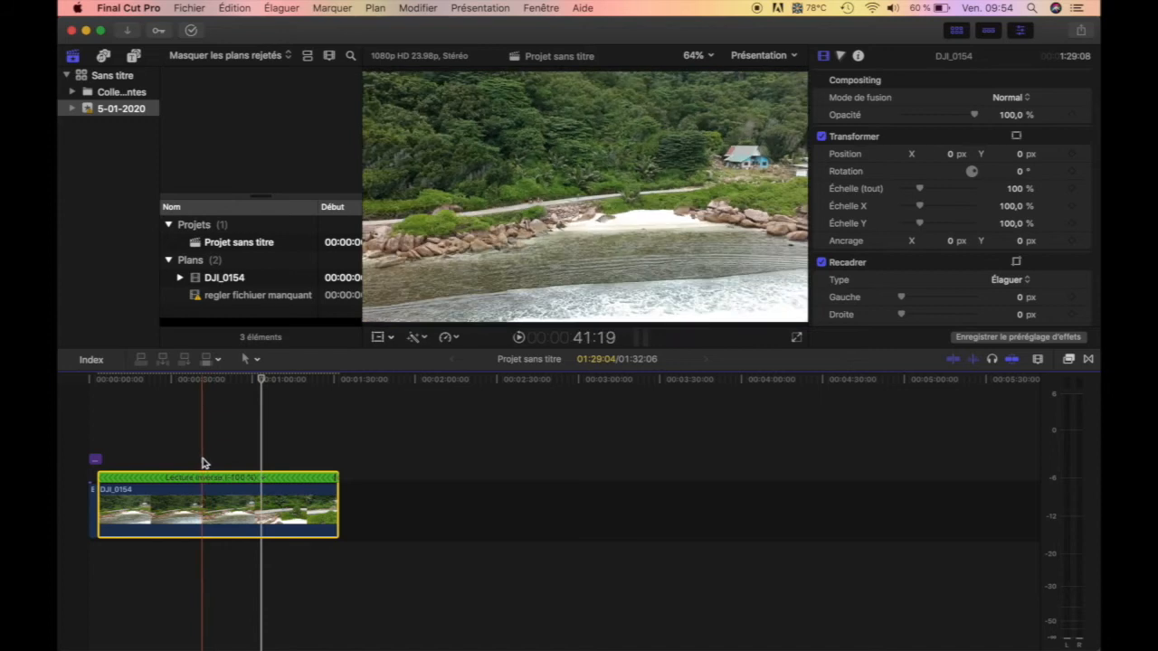
pyautogui.press('space')
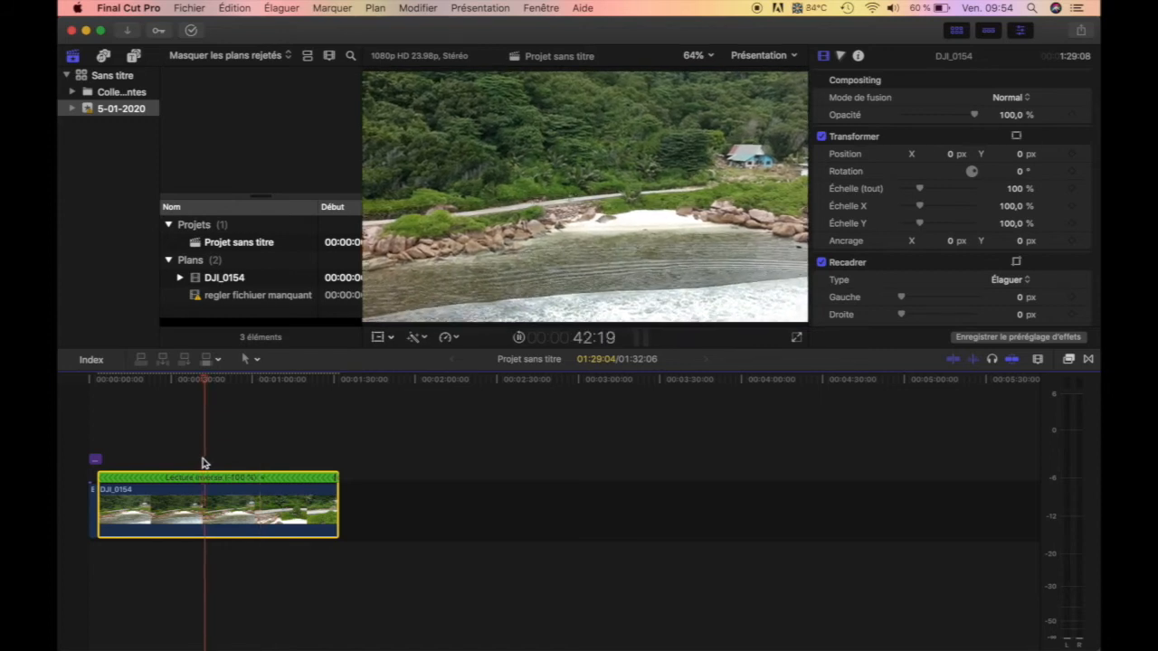
pyautogui.press('space')
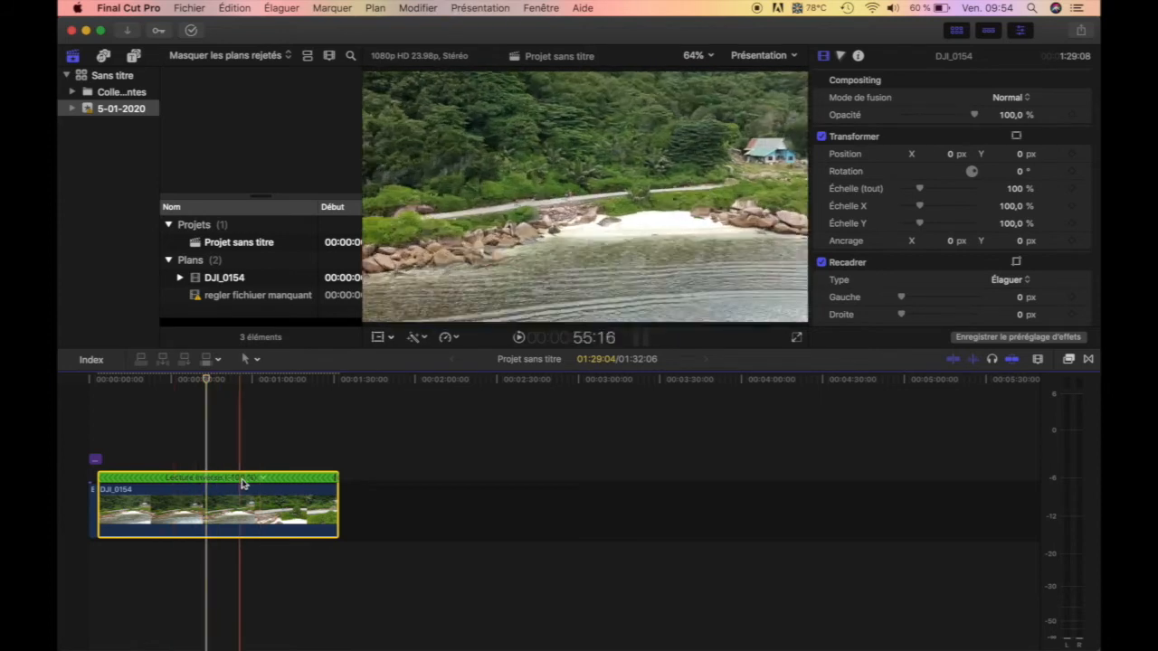
# - Set the clip's custom speed direction back to En avant and try to apply a rate (Débit) of 40 %
pyautogui.click(260, 480)
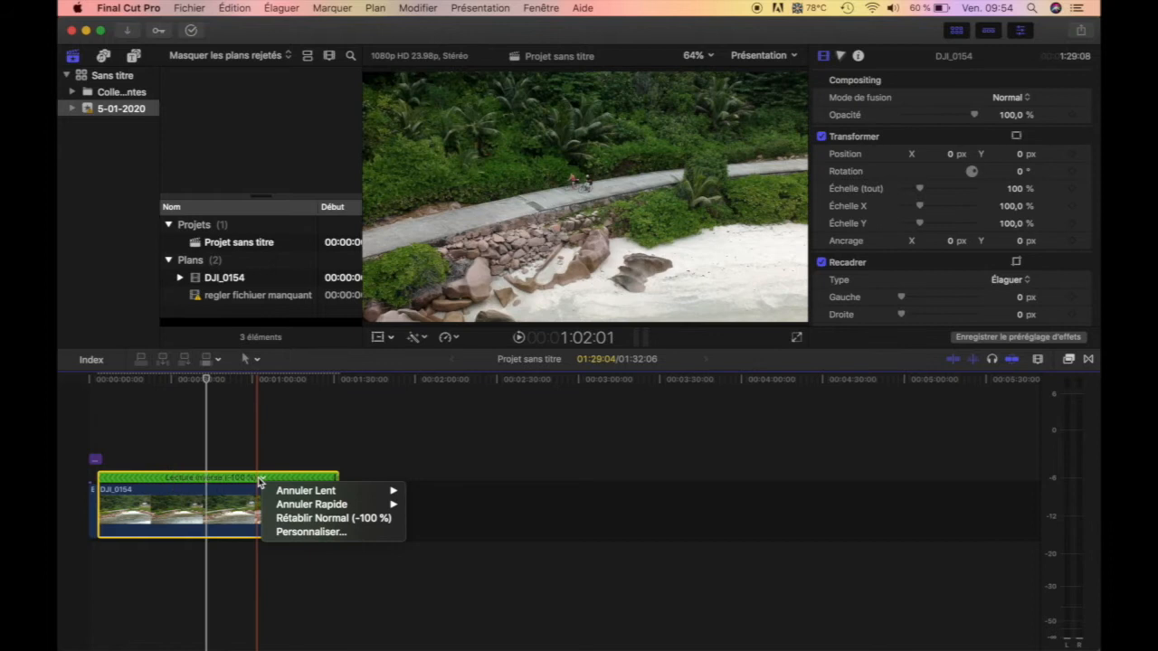
pyautogui.click(319, 533)
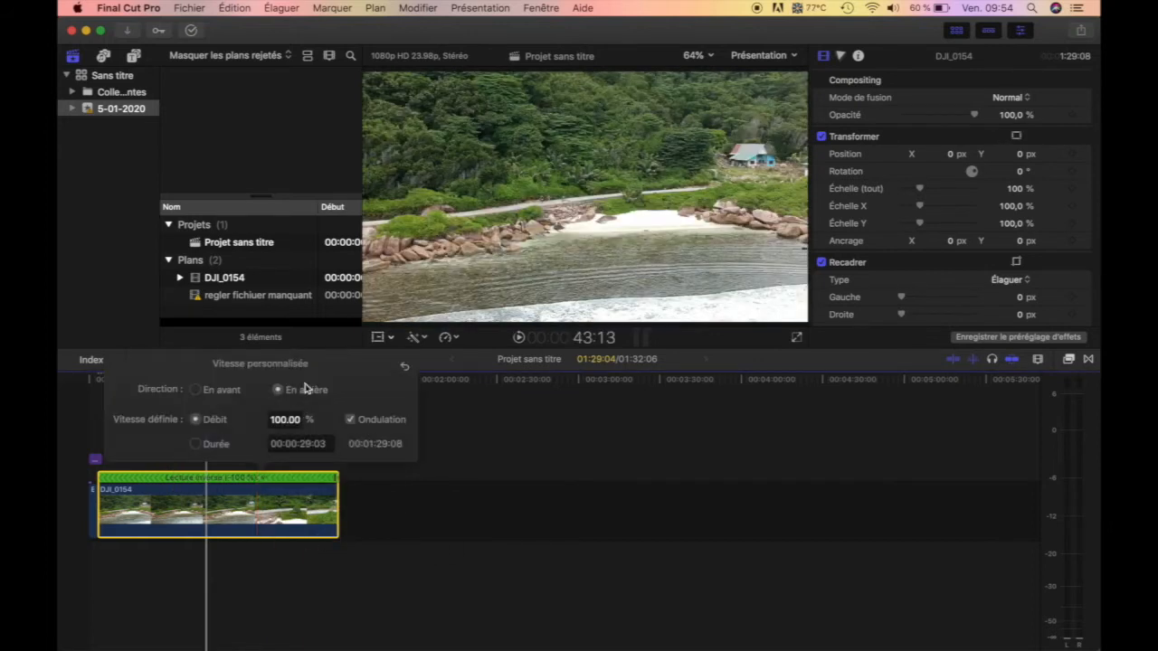
pyautogui.click(226, 390)
pyautogui.click(247, 421)
pyautogui.moveTo(232, 419); pyautogui.dragTo(291, 432)
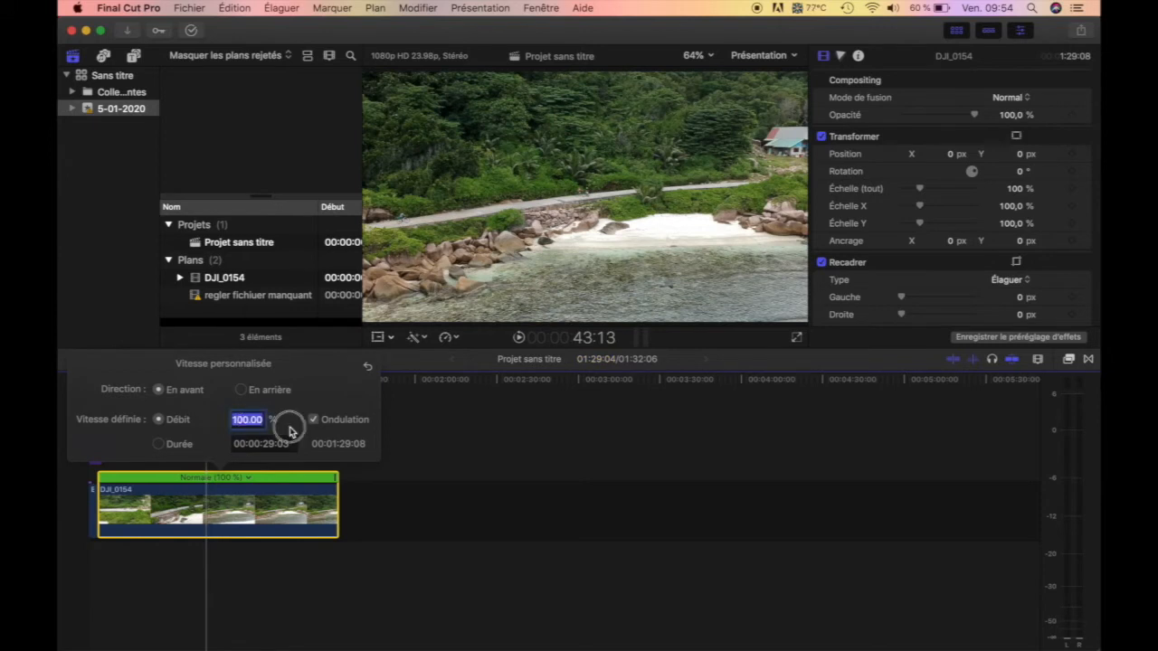
pyautogui.write('40')
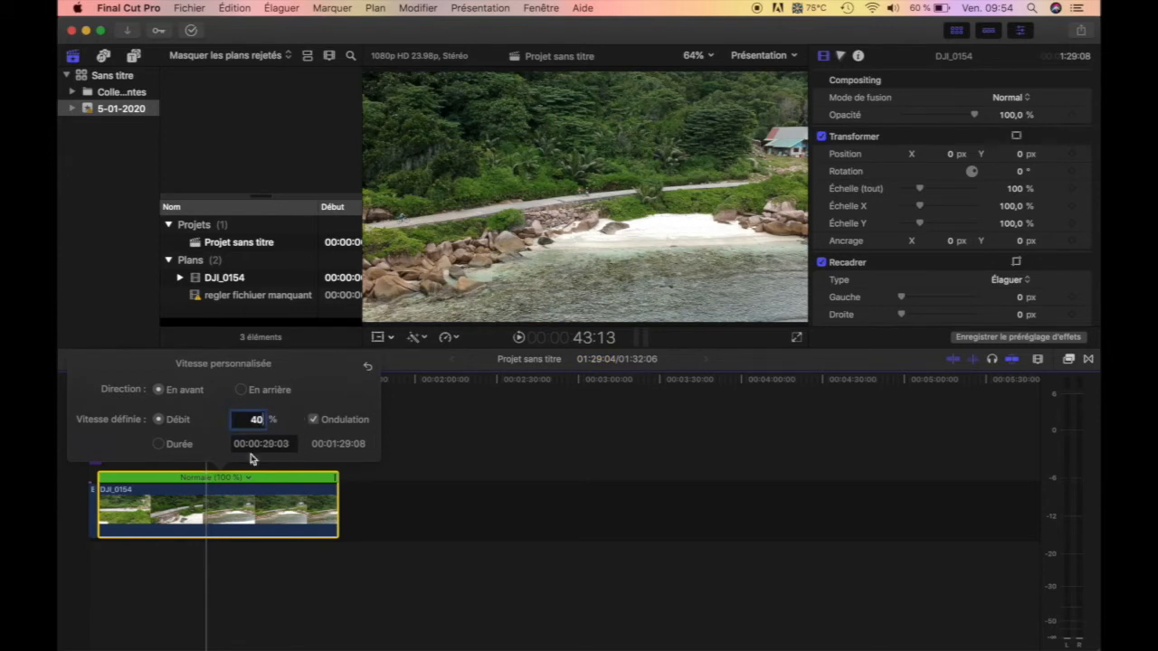
pyautogui.press('Return')
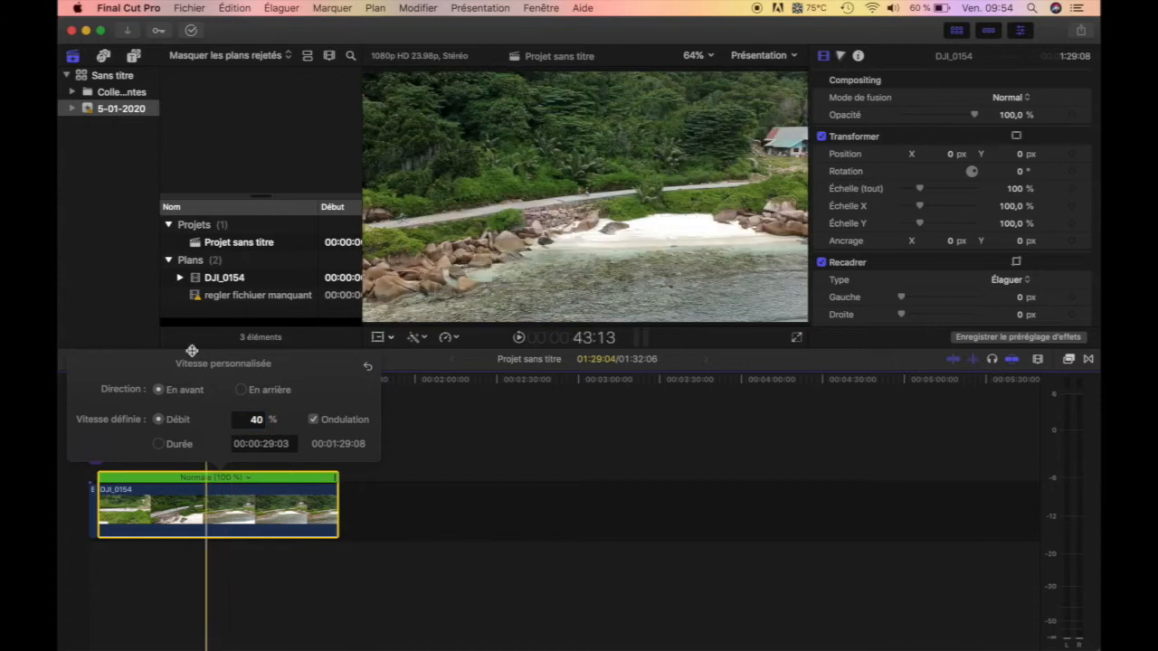
pyautogui.click(167, 500)
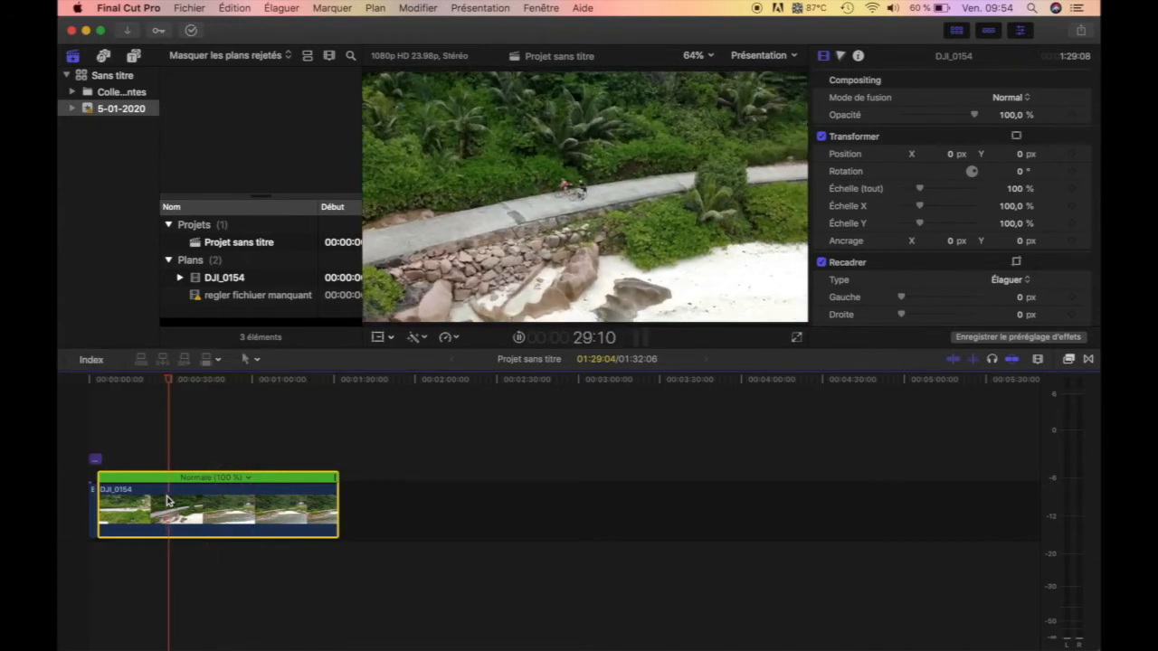
# - Apply a custom speed with a rate (Débit) of 40 % to the DJI_0154 clip
pyautogui.click(248, 477)
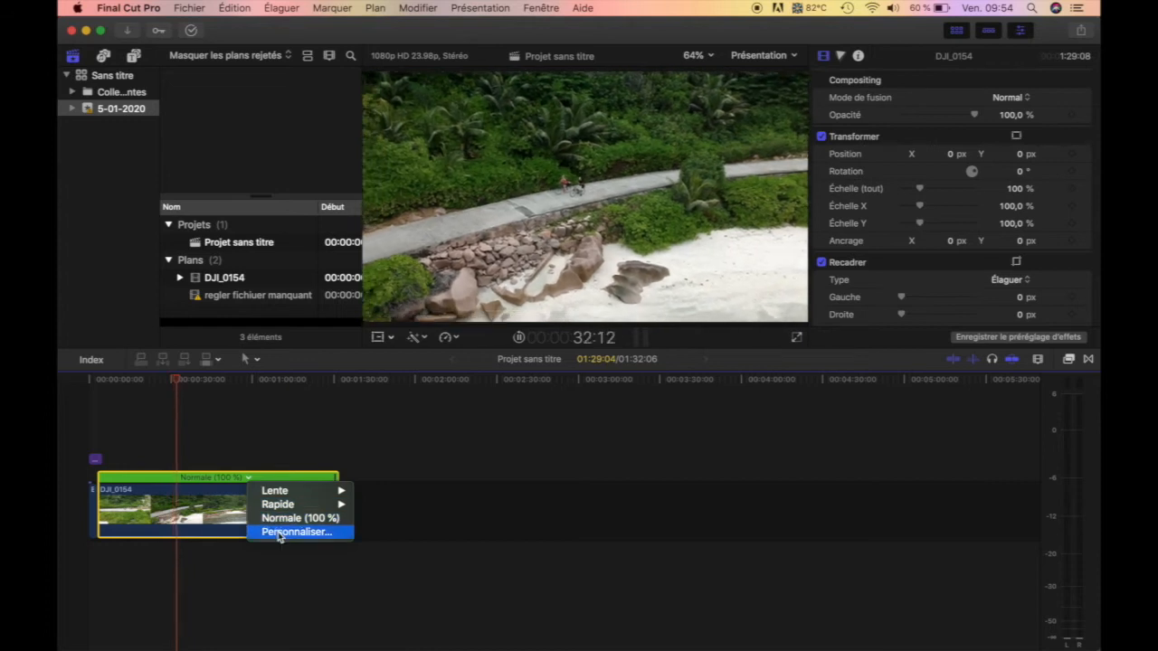
pyautogui.click(276, 532)
pyautogui.doubleClick(271, 420)
pyautogui.write('40')
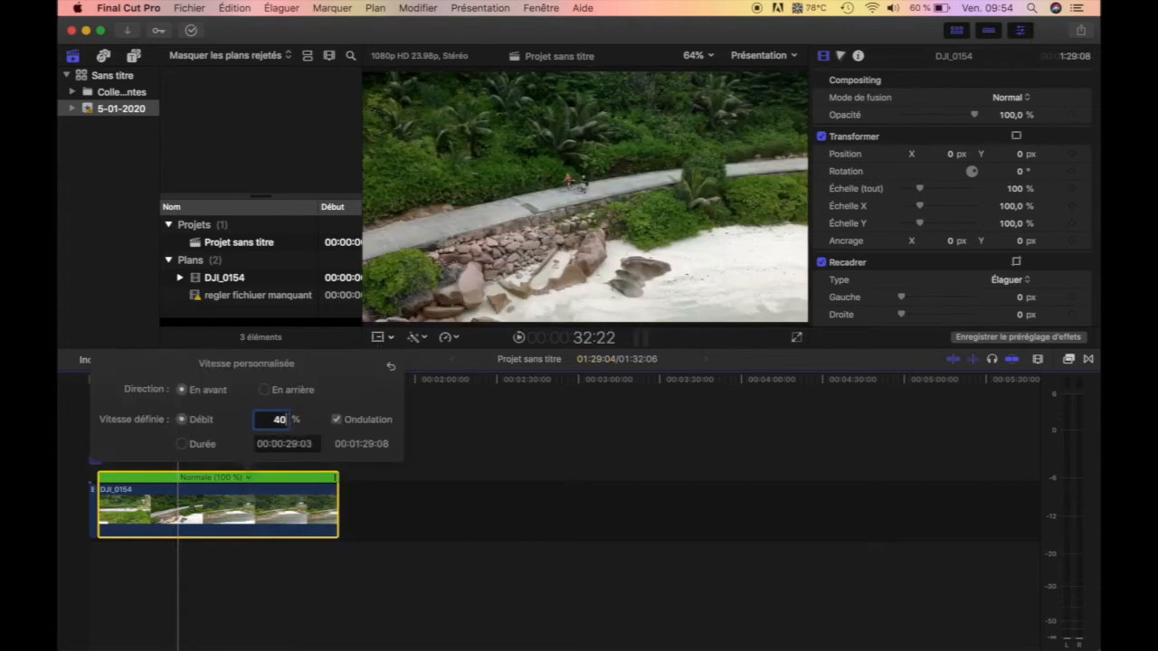
pyautogui.press('Return')
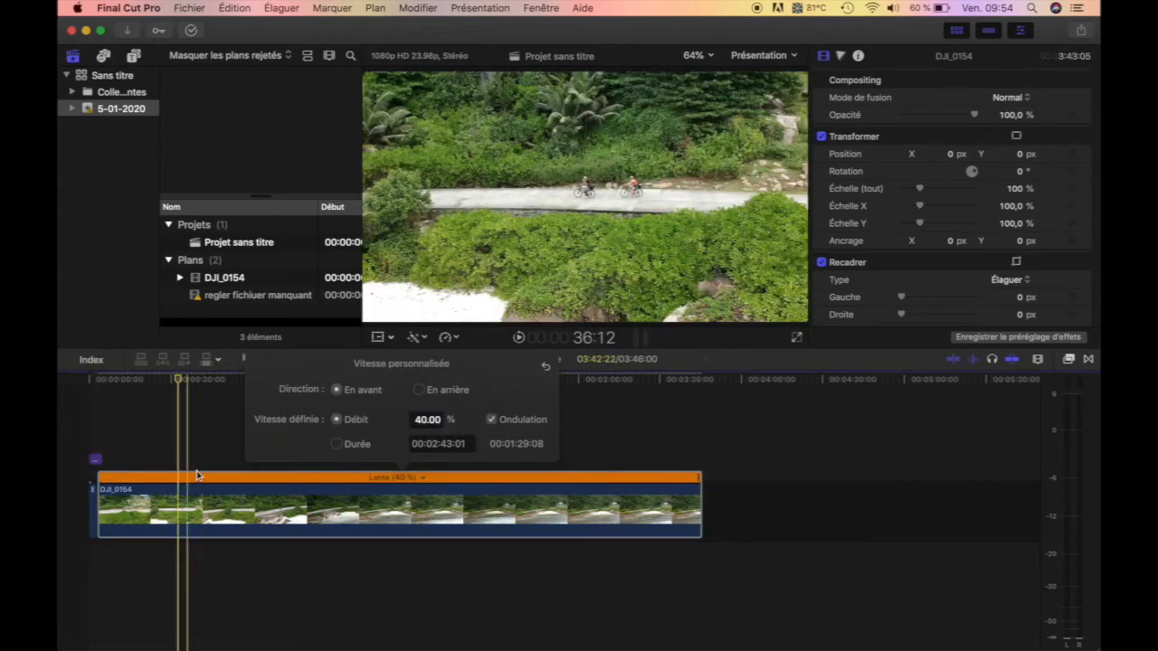
# - Play the slowed clip from about 40 seconds, stop playback, and place the playhead at about 1:59
pyautogui.click(199, 464)
pyautogui.press('space')
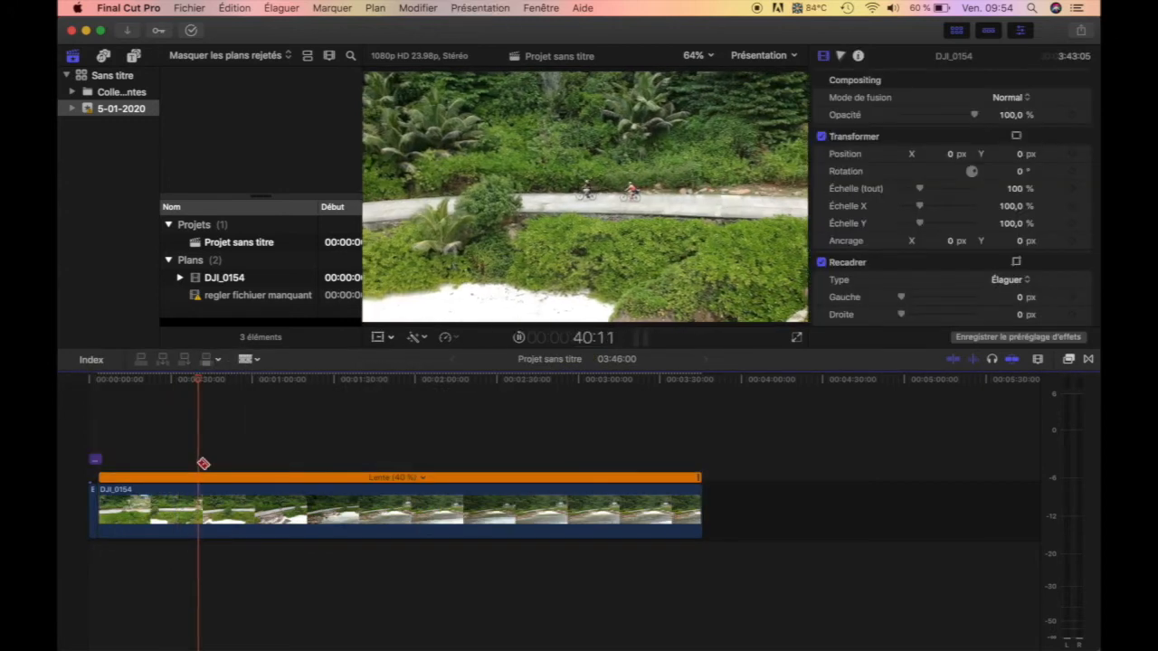
pyautogui.press('space')
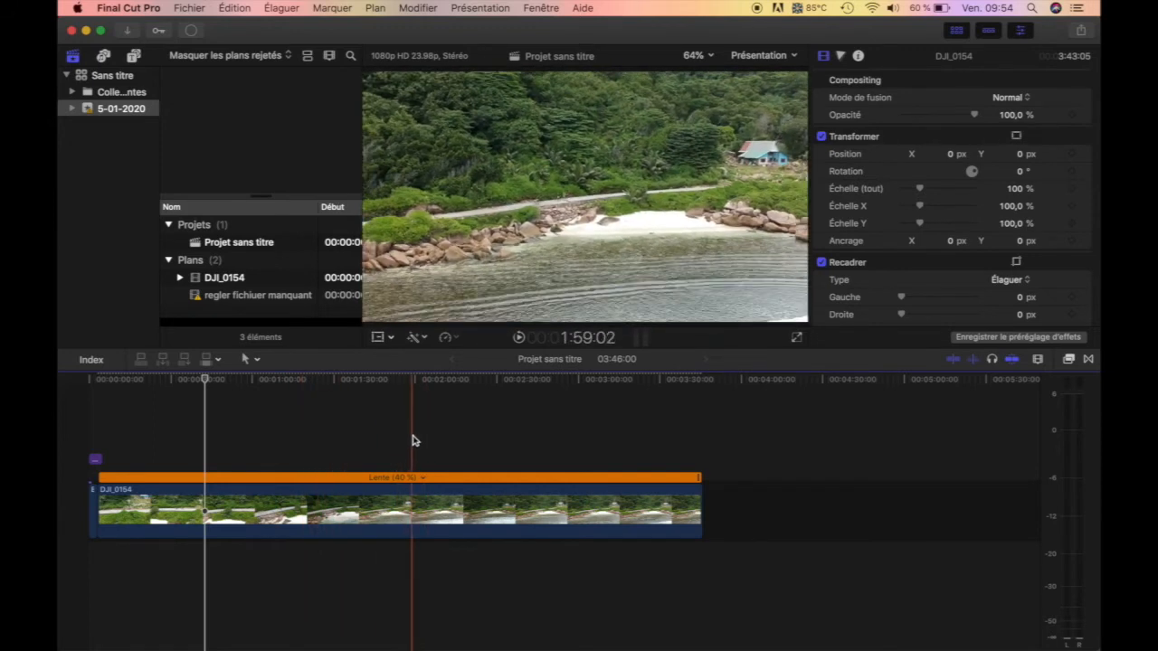
pyautogui.click(412, 441)
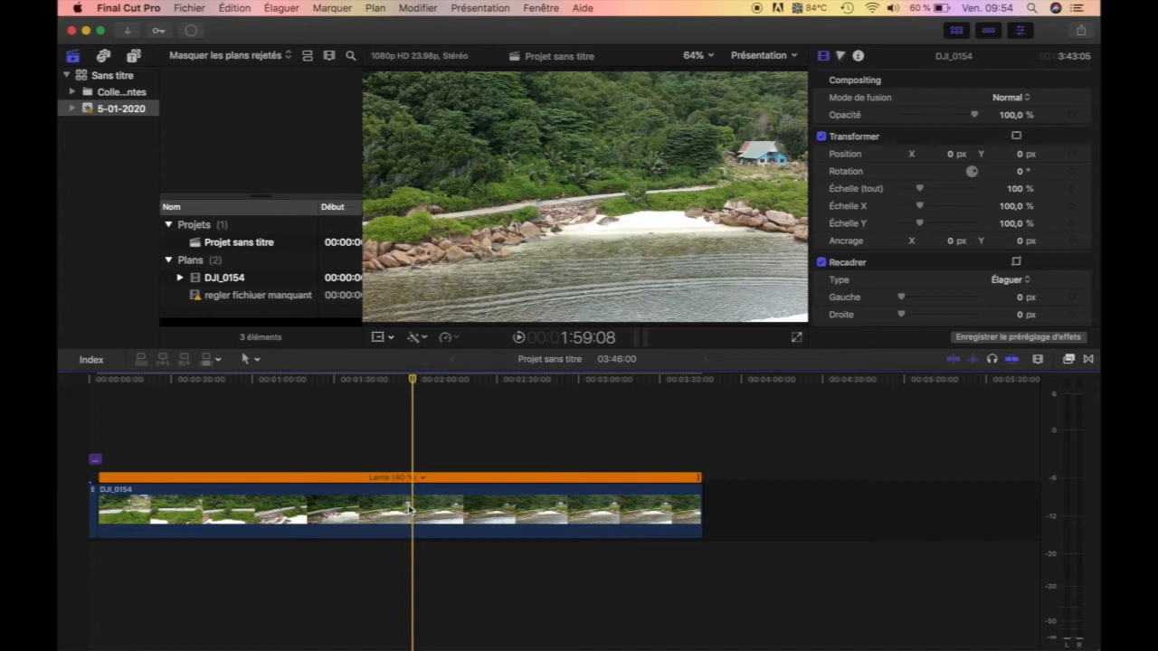
# - Insert a 4-second freeze frame into the DJI_0154 clip at 1:59:08
pyautogui.press('super+b')
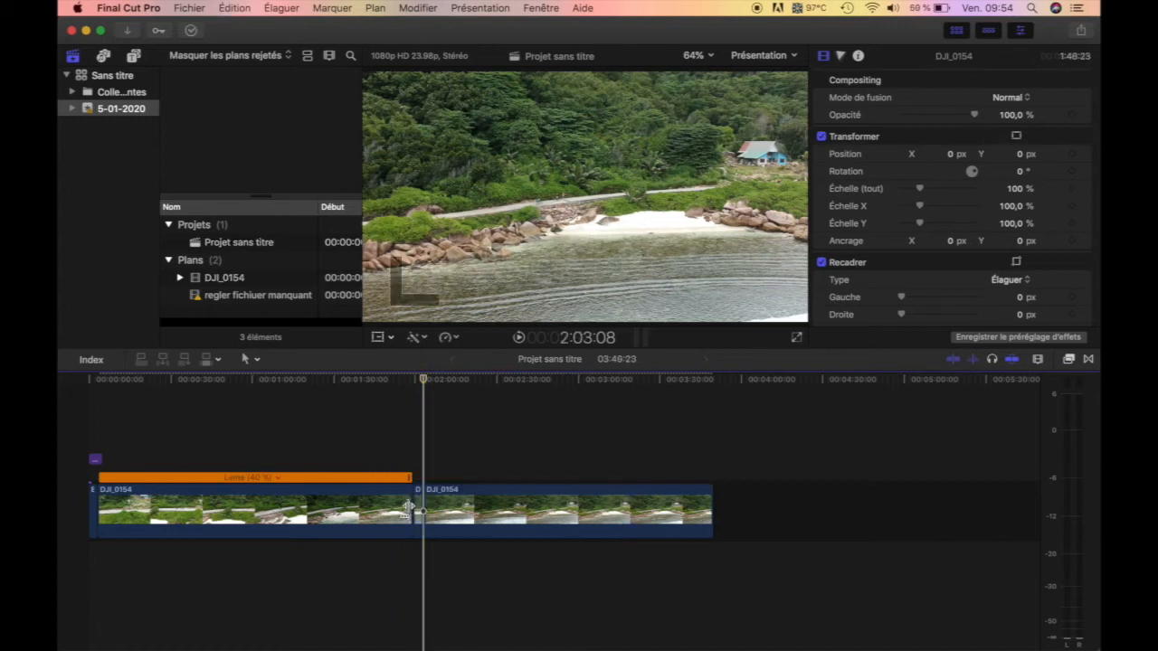
pyautogui.press('super+equal')
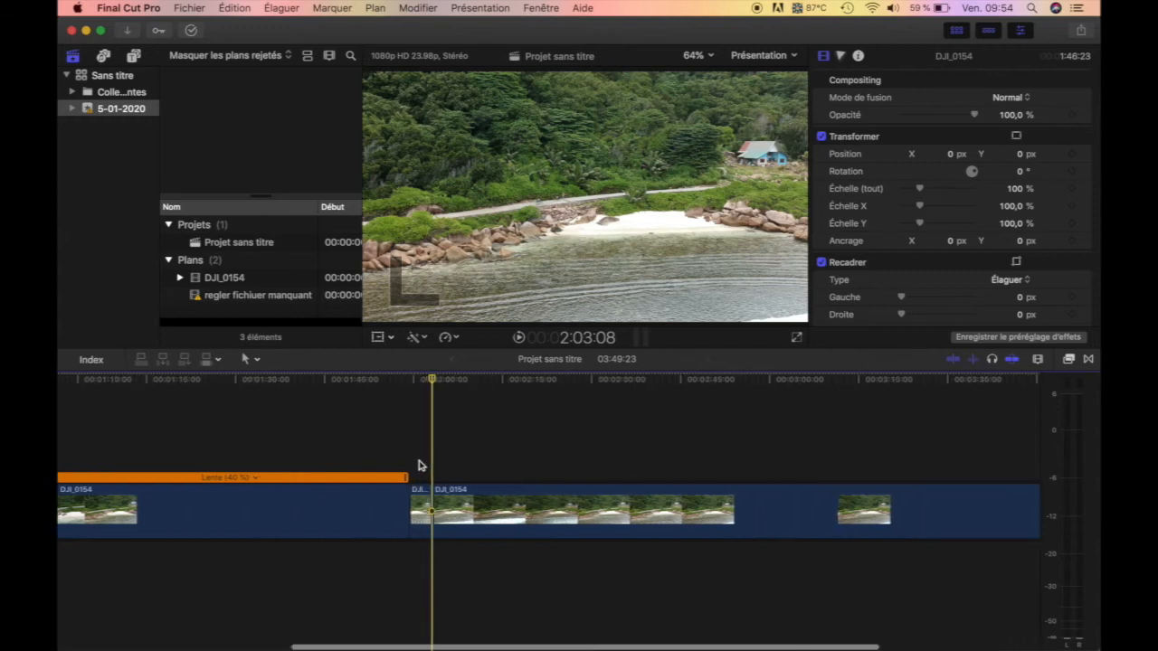
pyautogui.click(470, 465)
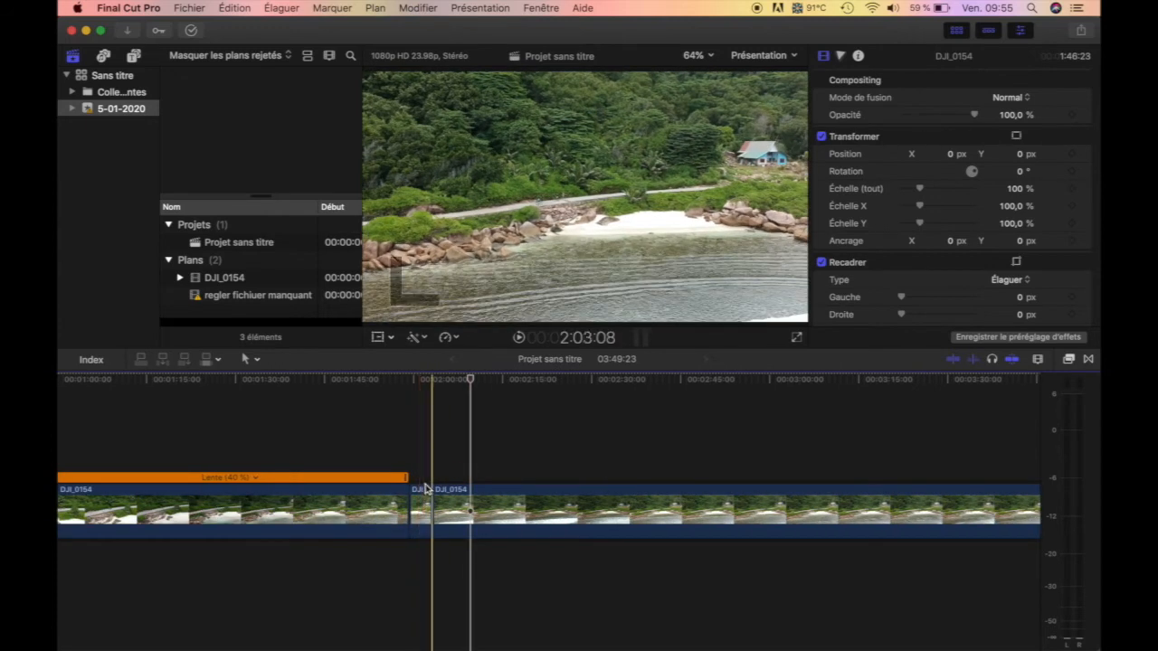
# - Preview the freeze frame by playing from about 1:53 and stopping at about 2:03, near its end edge
pyautogui.click(372, 433)
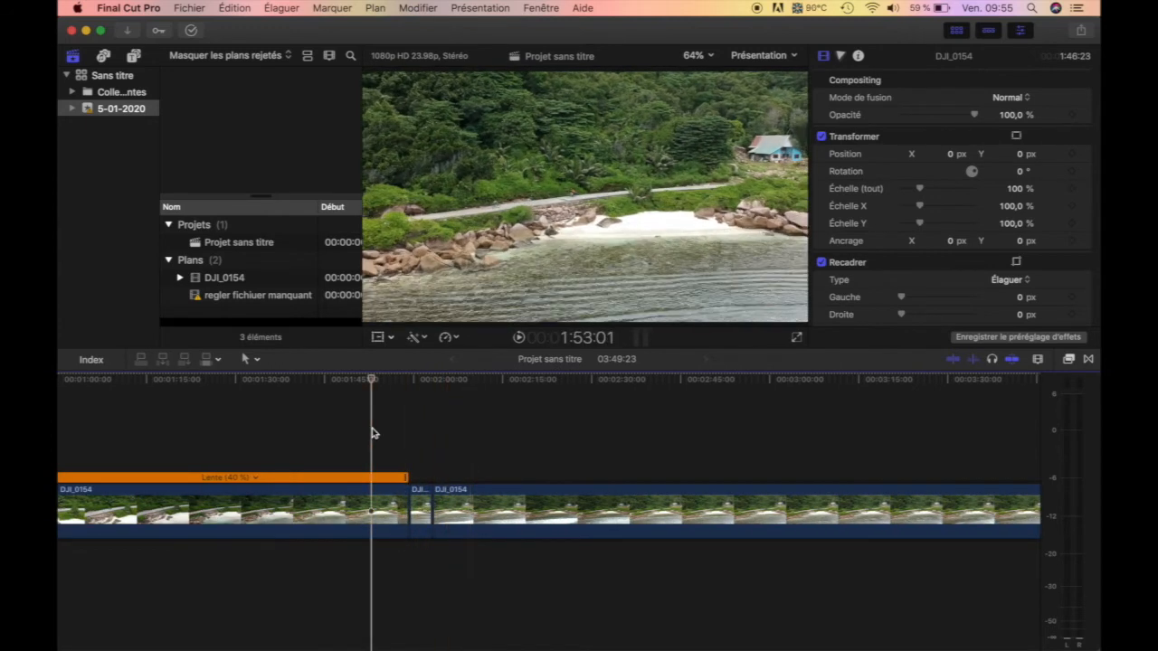
pyautogui.press('space')
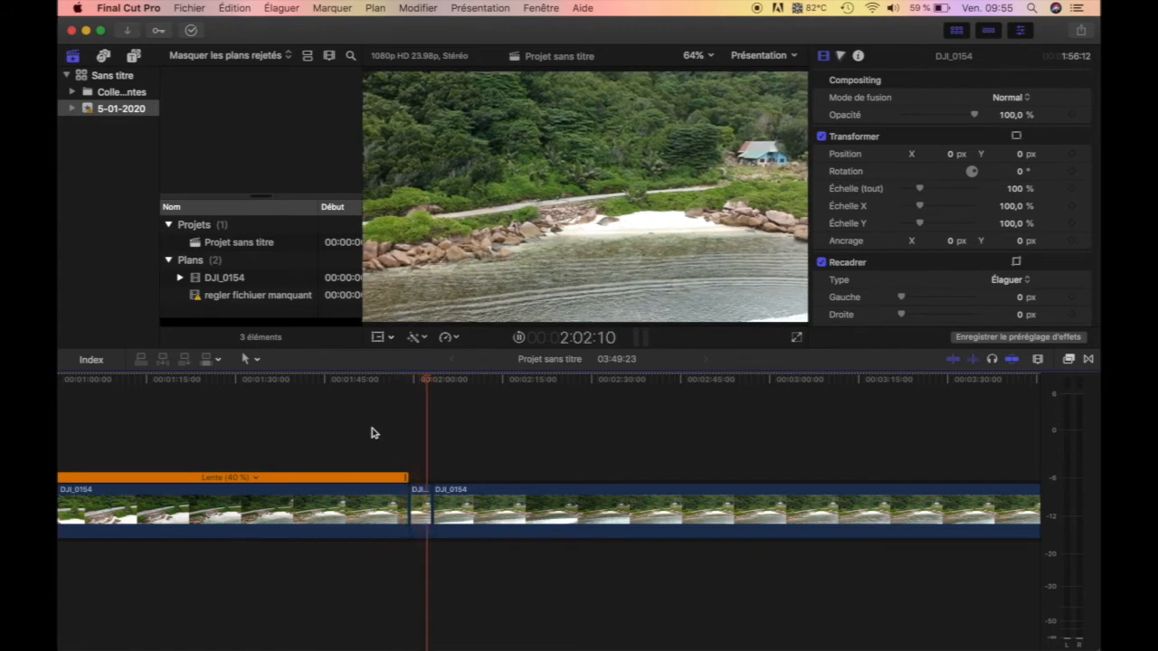
pyautogui.press('space')
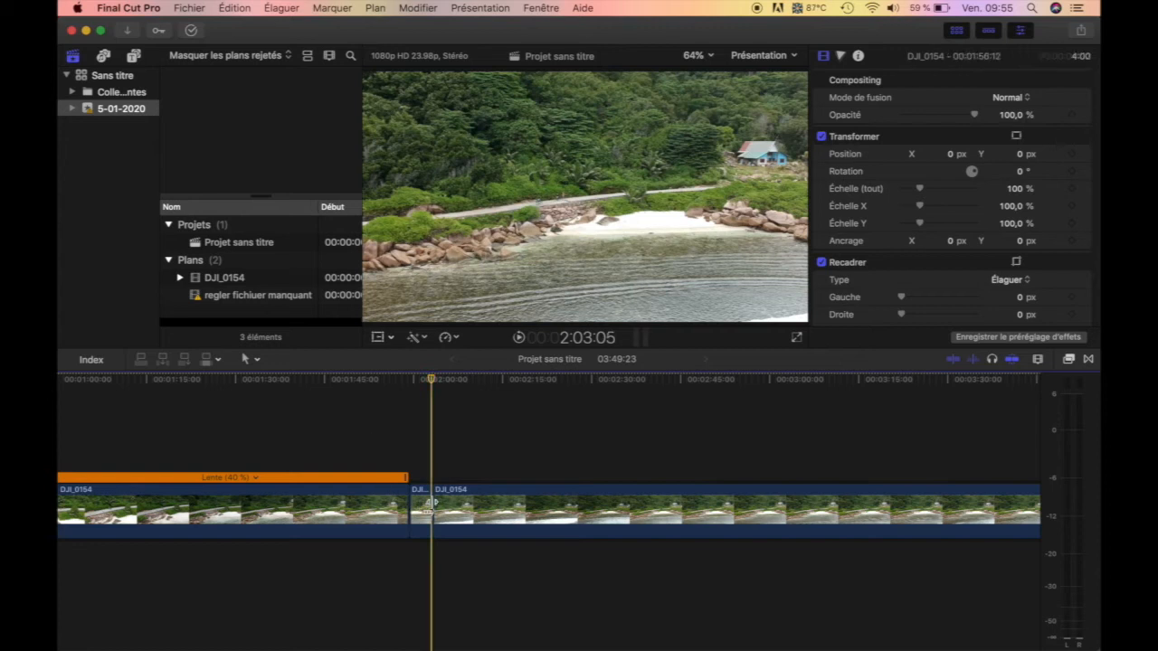
pyautogui.moveTo(446, 500)
pyautogui.mouseDown()
pyautogui.moveTo(556, 500)
pyautogui.moveTo(430, 500)
pyautogui.mouseUp()
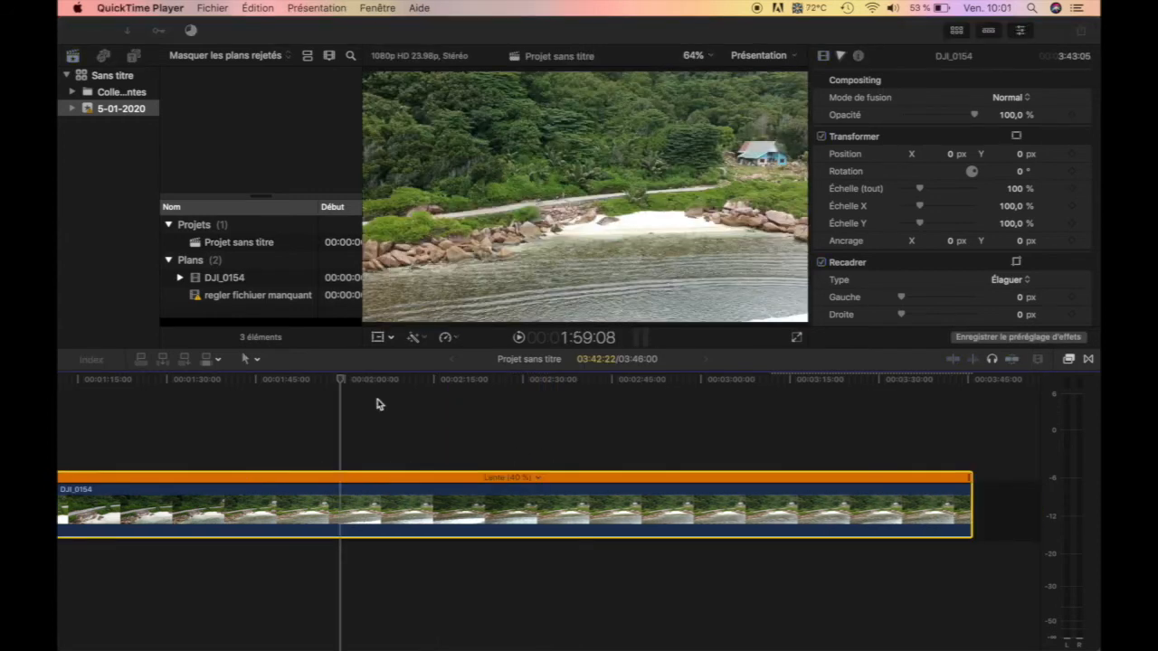
# - Apply a speed ramp (Rampe de vélocité) down to 0 % (jusqu'à 0 %) to the selected DJI_0154 clip
pyautogui.click(456, 340)
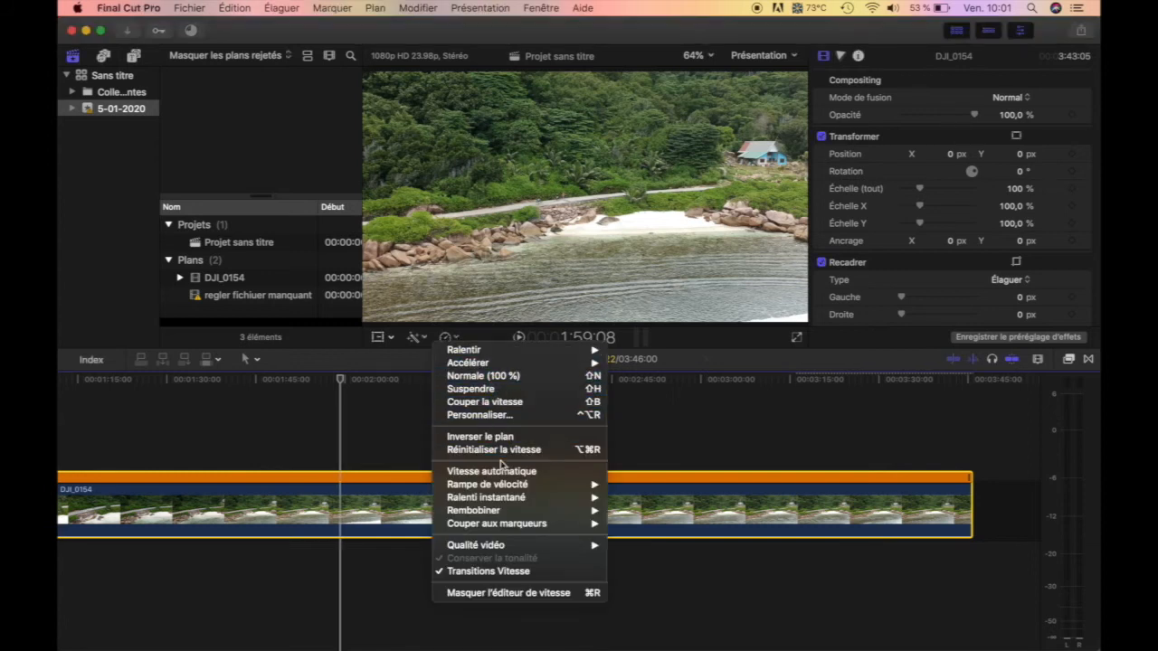
pyautogui.moveTo(473, 504)
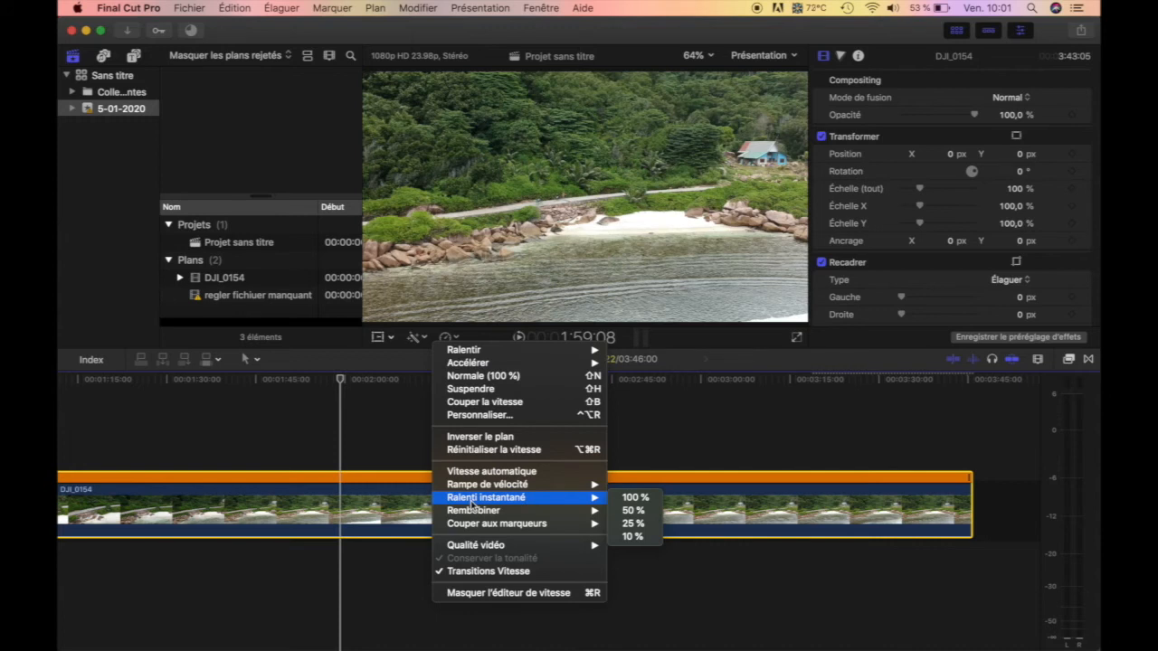
pyautogui.moveTo(502, 489)
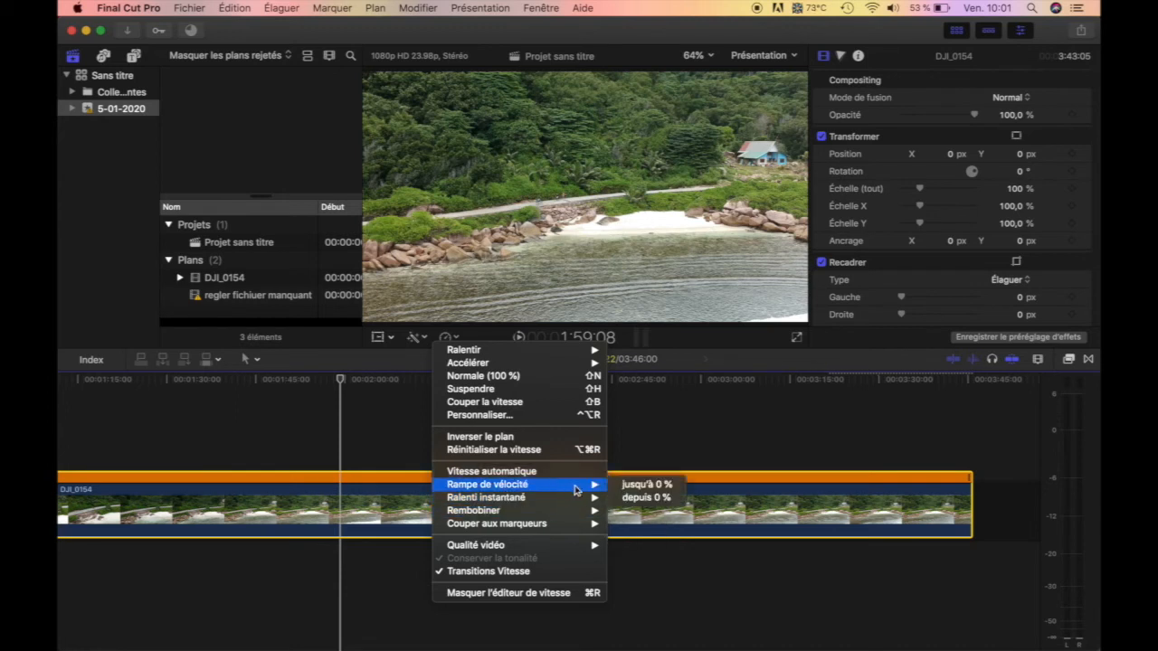
pyautogui.click(636, 487)
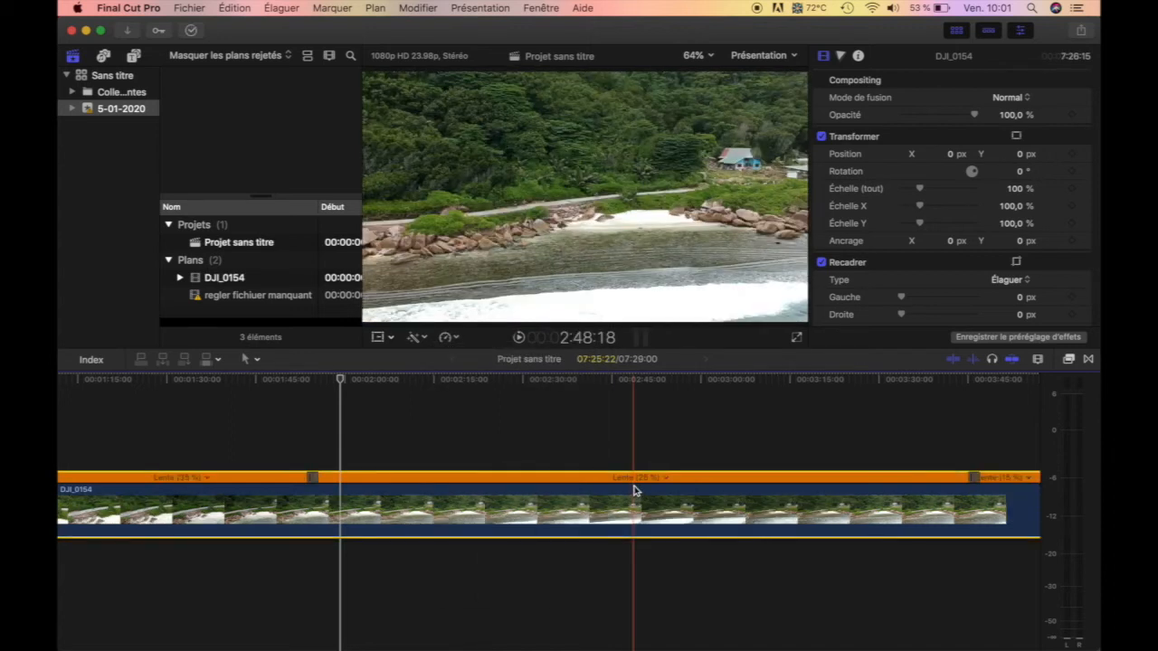
# - Examine the speed-ramp segments along the whole clip and briefly play the last segment from about 7:17
pyautogui.hotkey('shift', 'z')
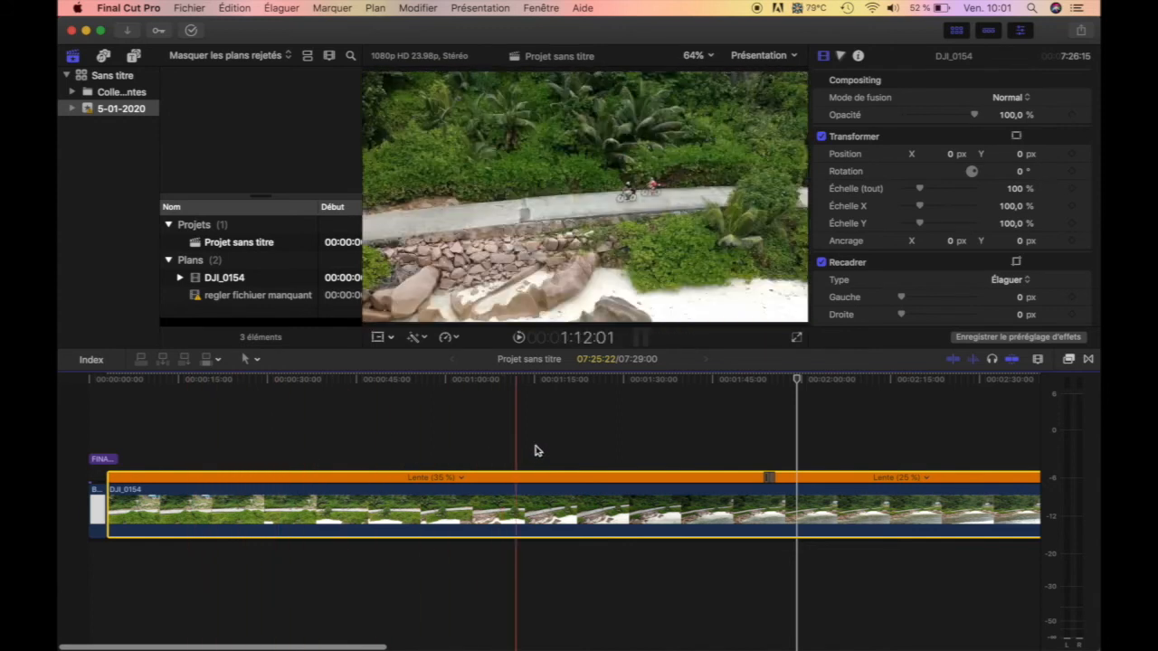
pyautogui.hscroll(3, 611, 440)
pyautogui.hscroll(5, 612, 440)
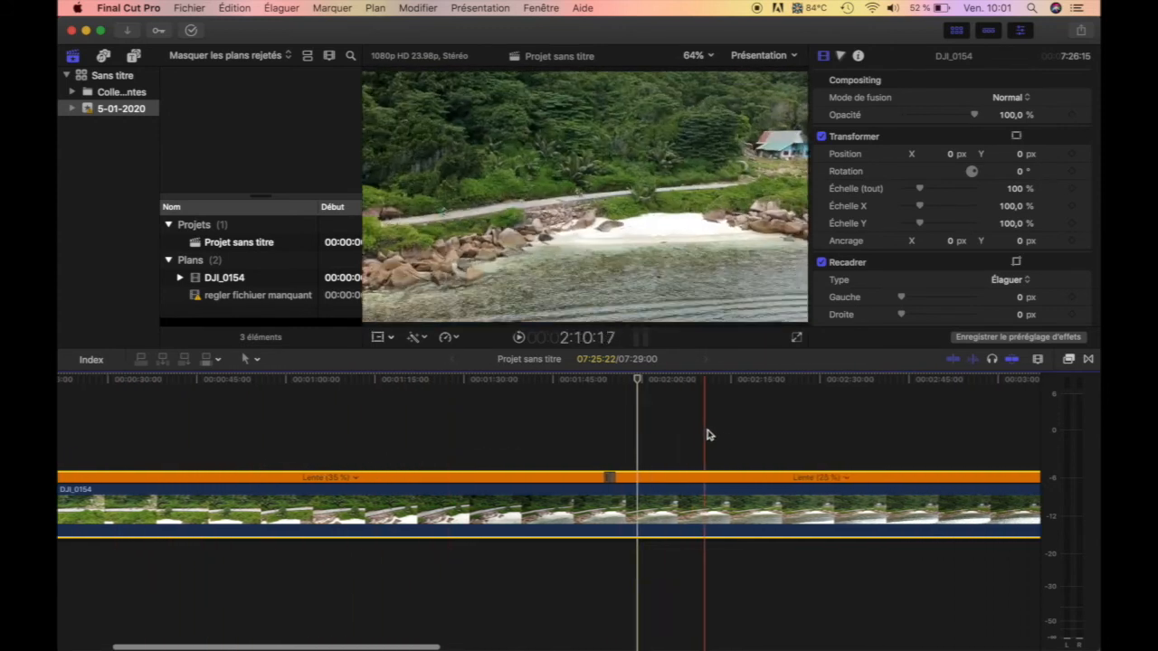
pyautogui.hscroll(1, 832, 421)
pyautogui.hscroll(10, 840, 419)
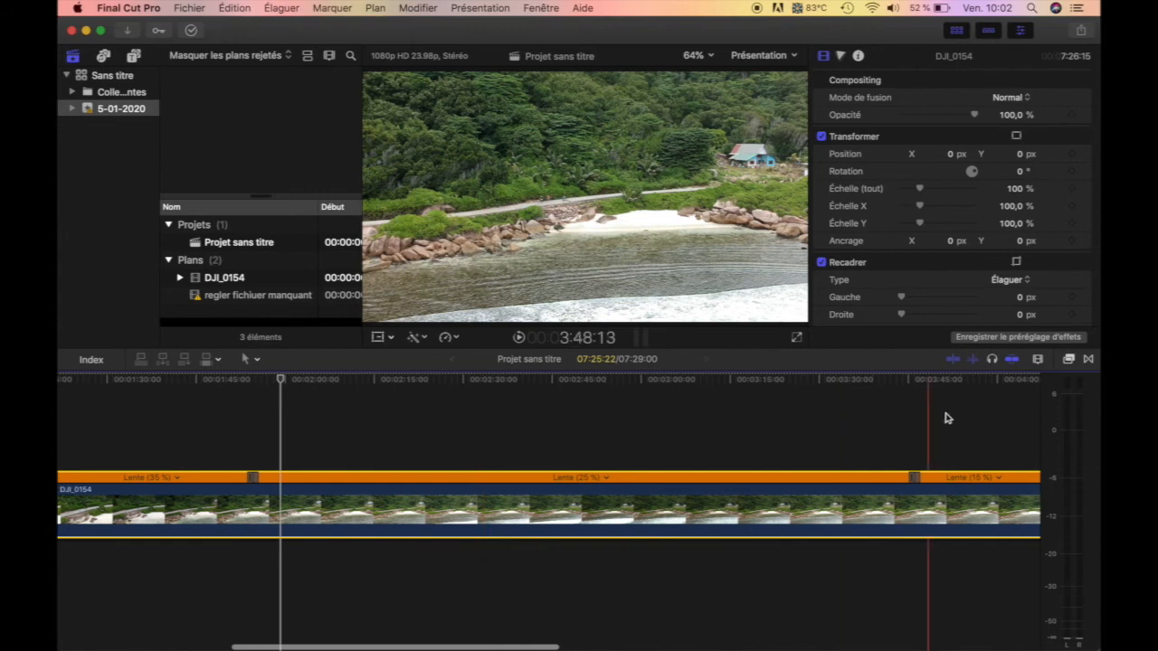
pyautogui.hscroll(8, 974, 427)
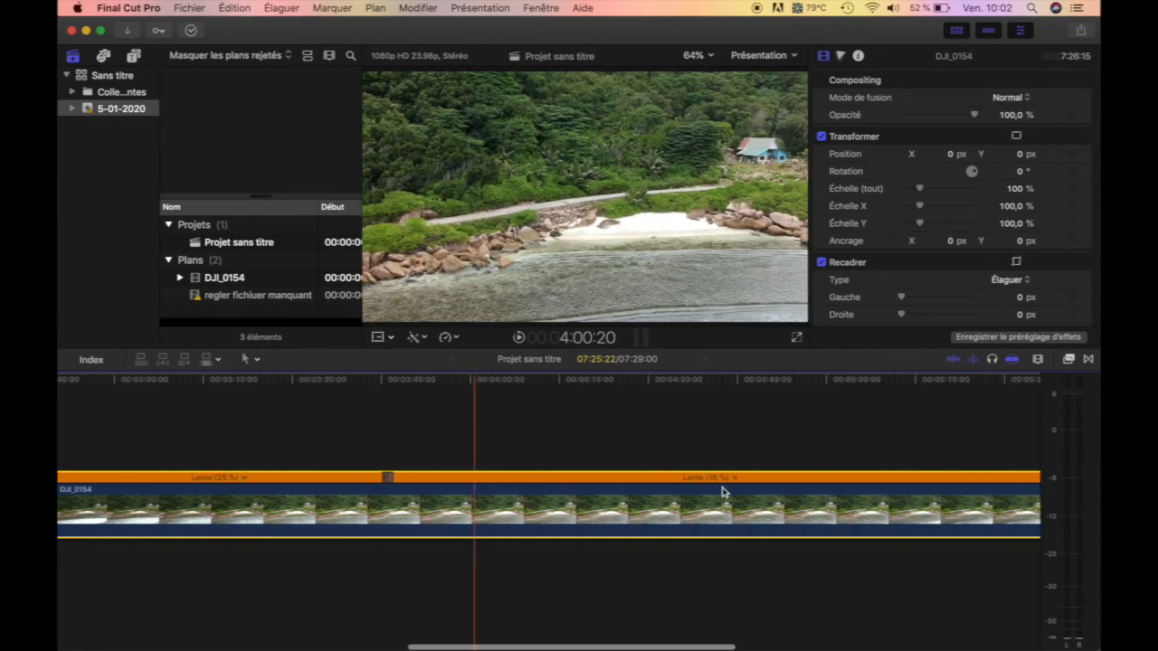
pyautogui.hscroll(6, 931, 450)
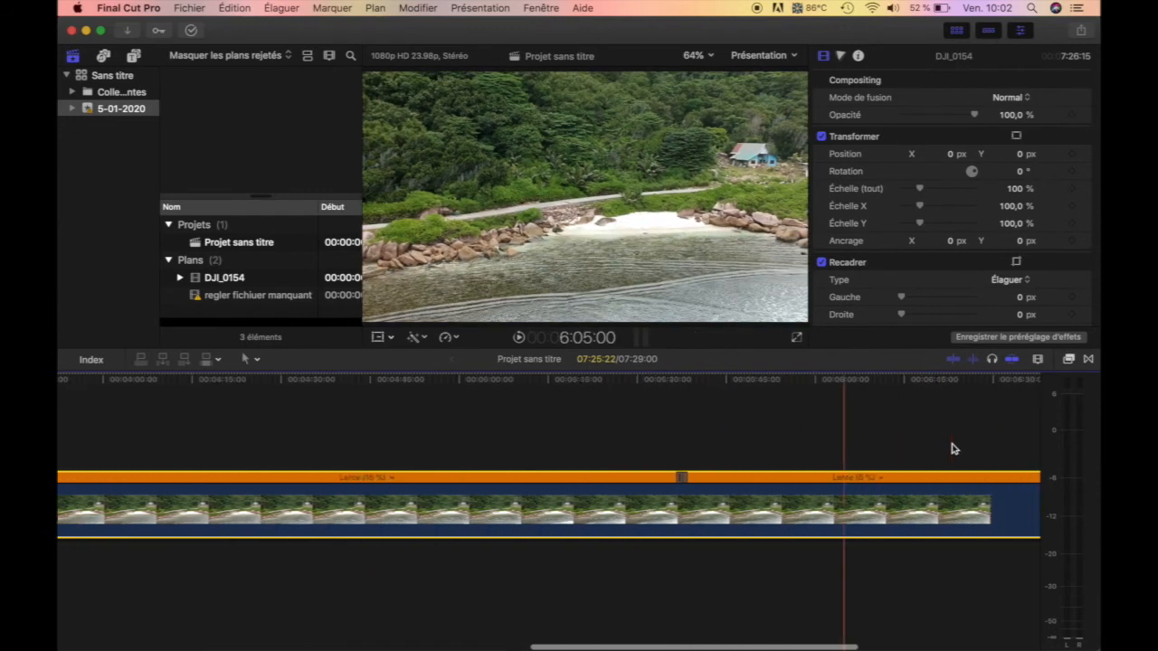
pyautogui.hscroll(7, 939, 454)
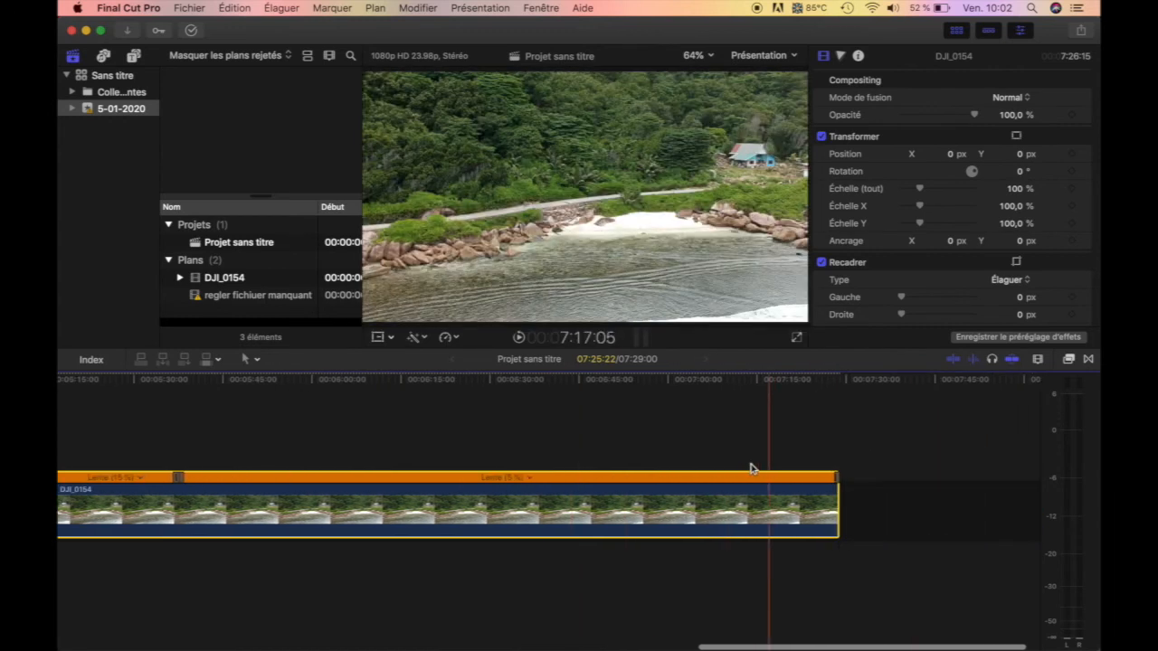
pyautogui.press('space')
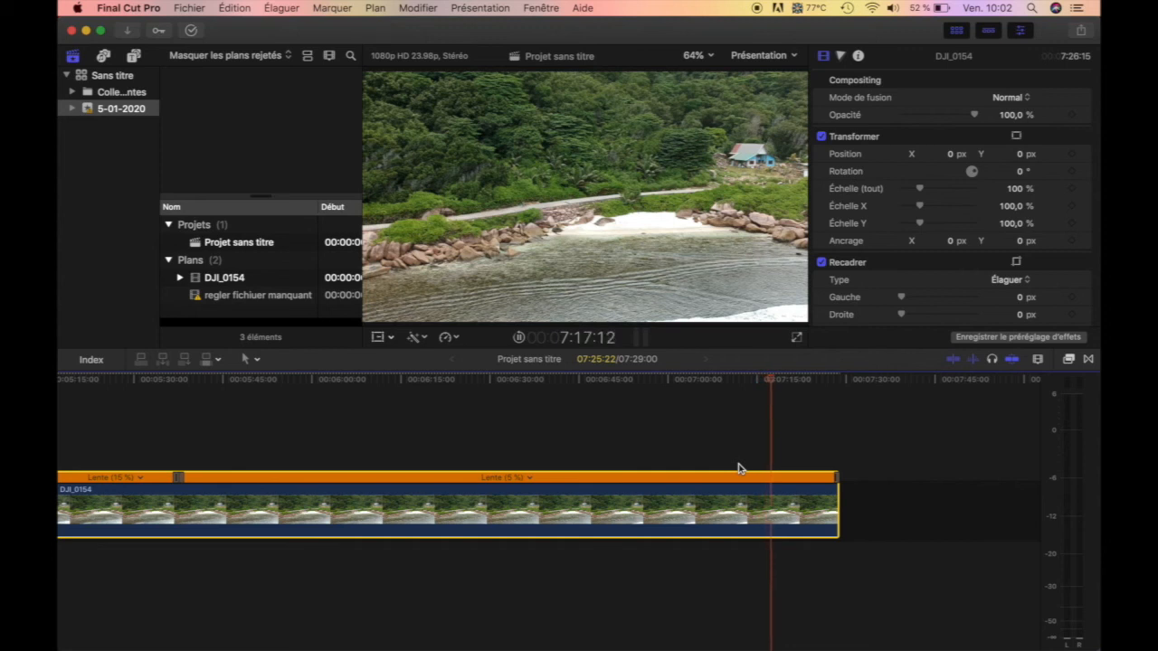
pyautogui.press('space')
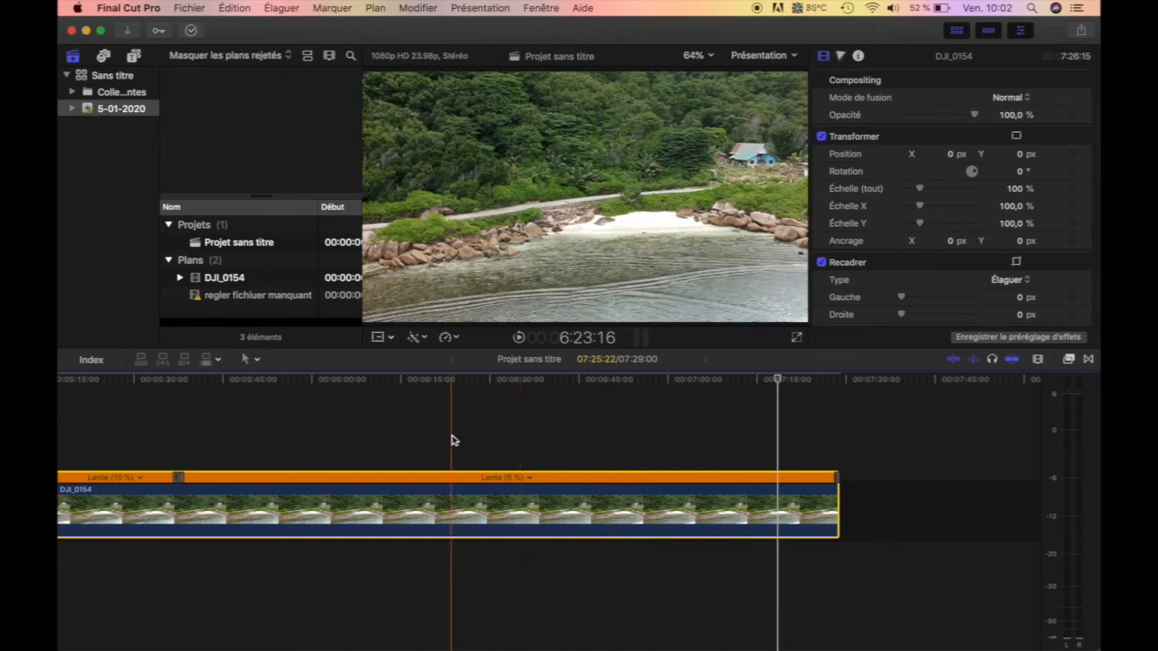
# - Undo the speed ramp on the DJI_0154 clip
pyautogui.press('super+z')
pyautogui.hscroll(5, 454, 441)
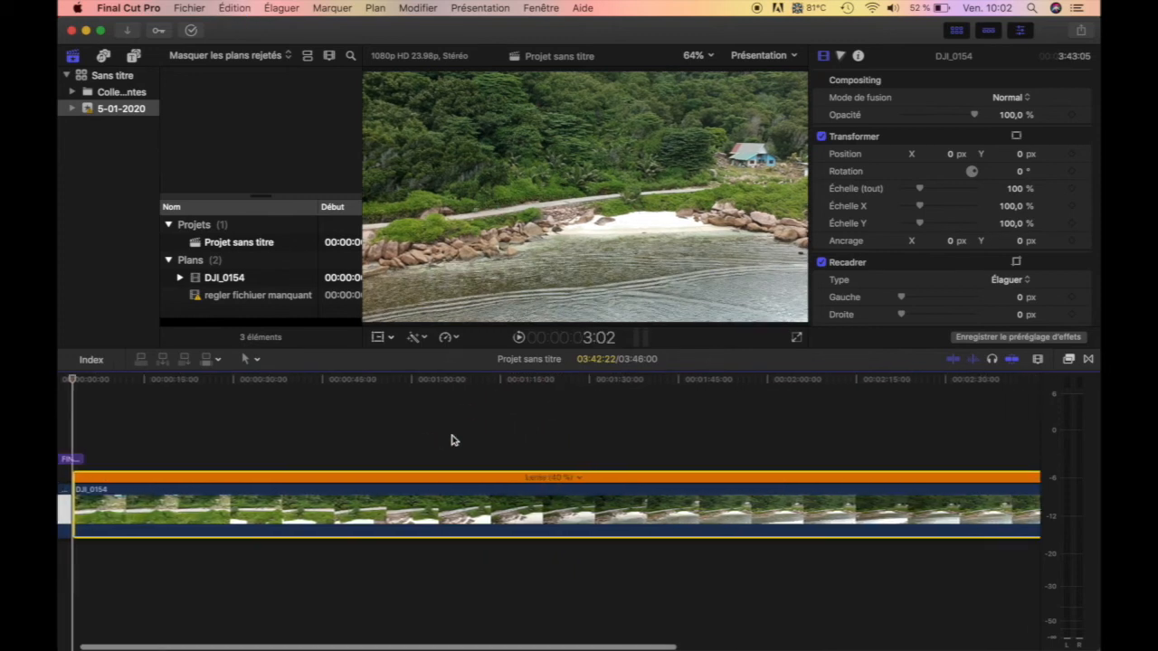
pyautogui.hscroll(-3, 558, 426)
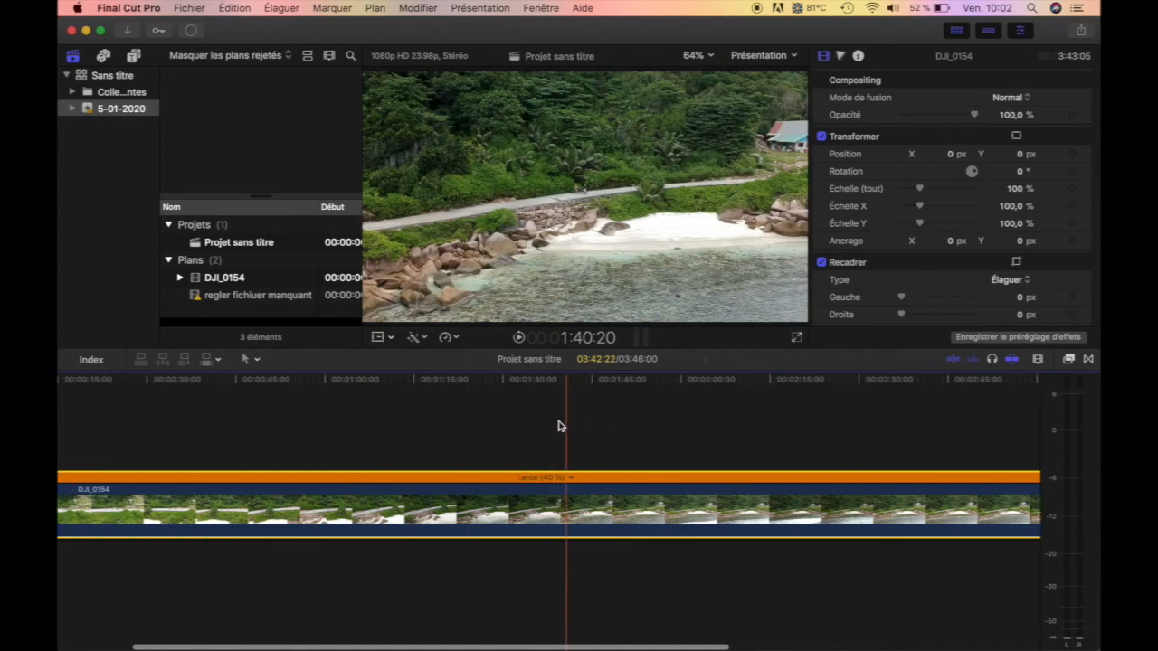
# - Place the playhead at about 54 seconds and locate the freeze-frame command (Ajouter un arrêt sur image) without applying it
pyautogui.click(345, 454)
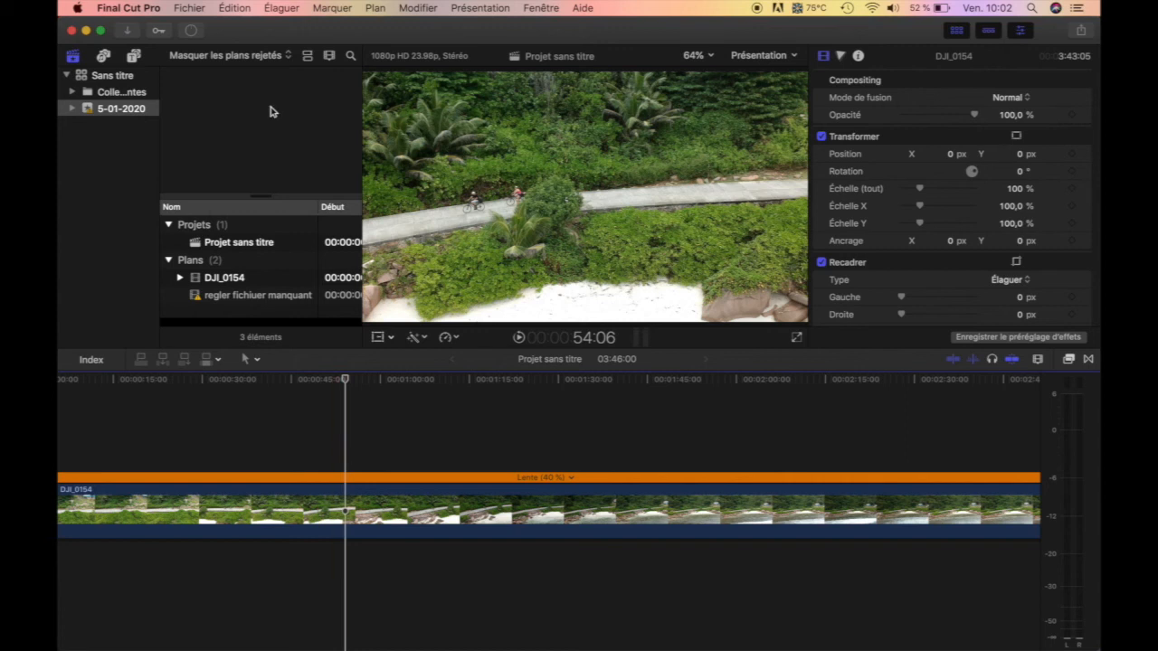
pyautogui.click(234, 8)
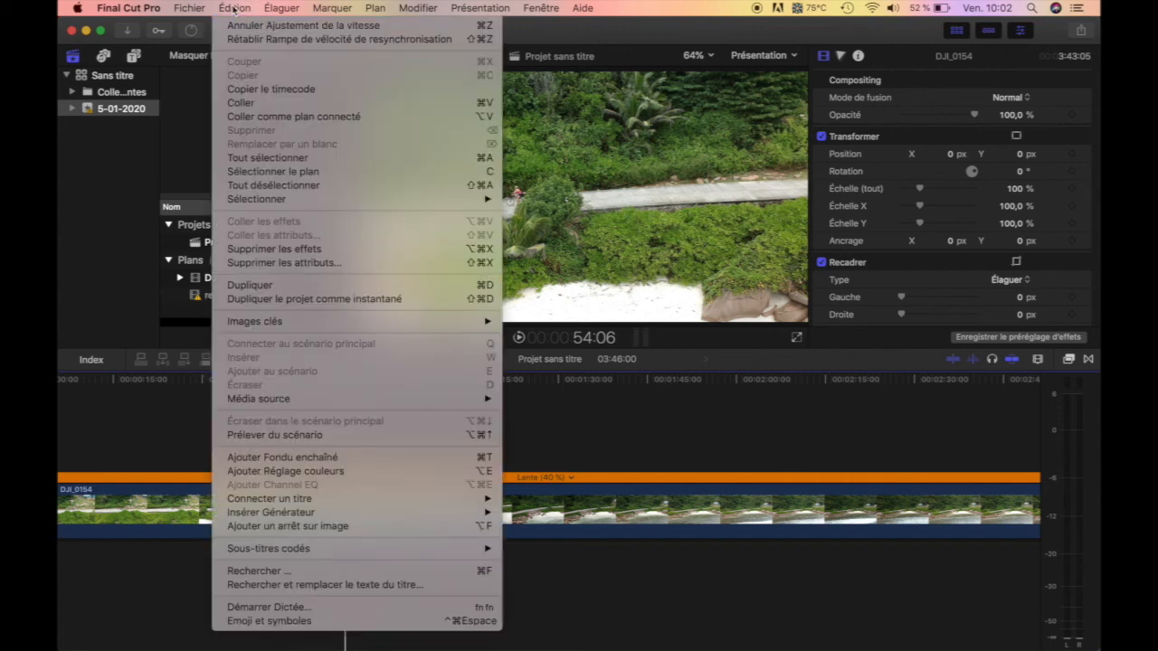
pyautogui.moveTo(184, 11)
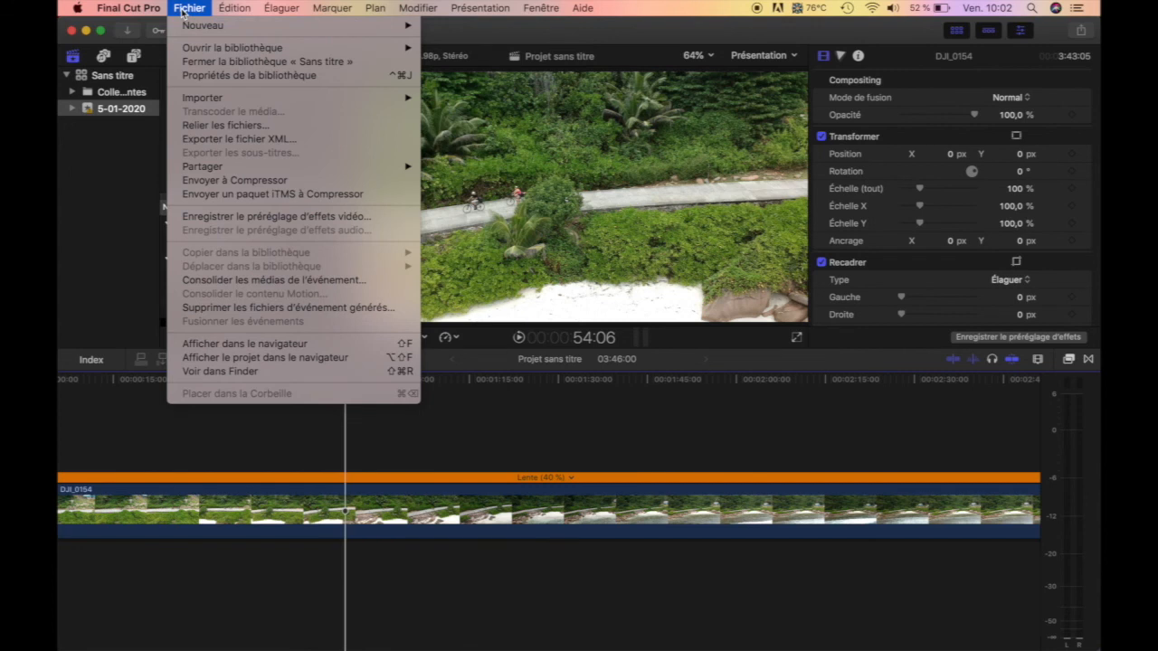
pyautogui.moveTo(389, 8)
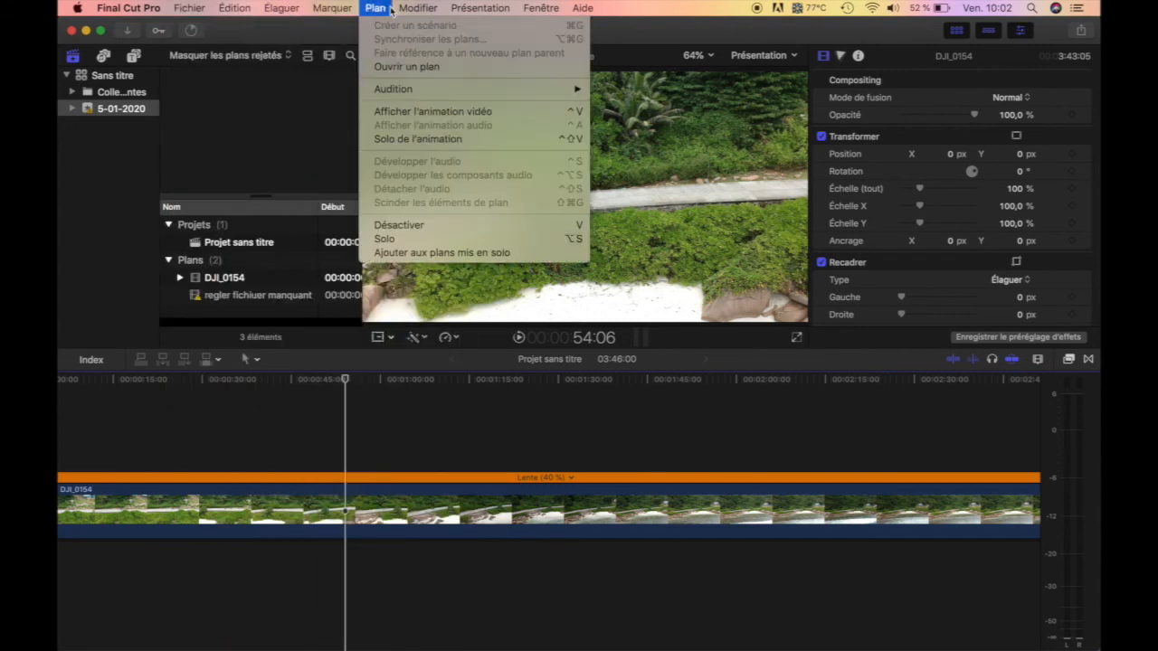
pyautogui.moveTo(221, 9)
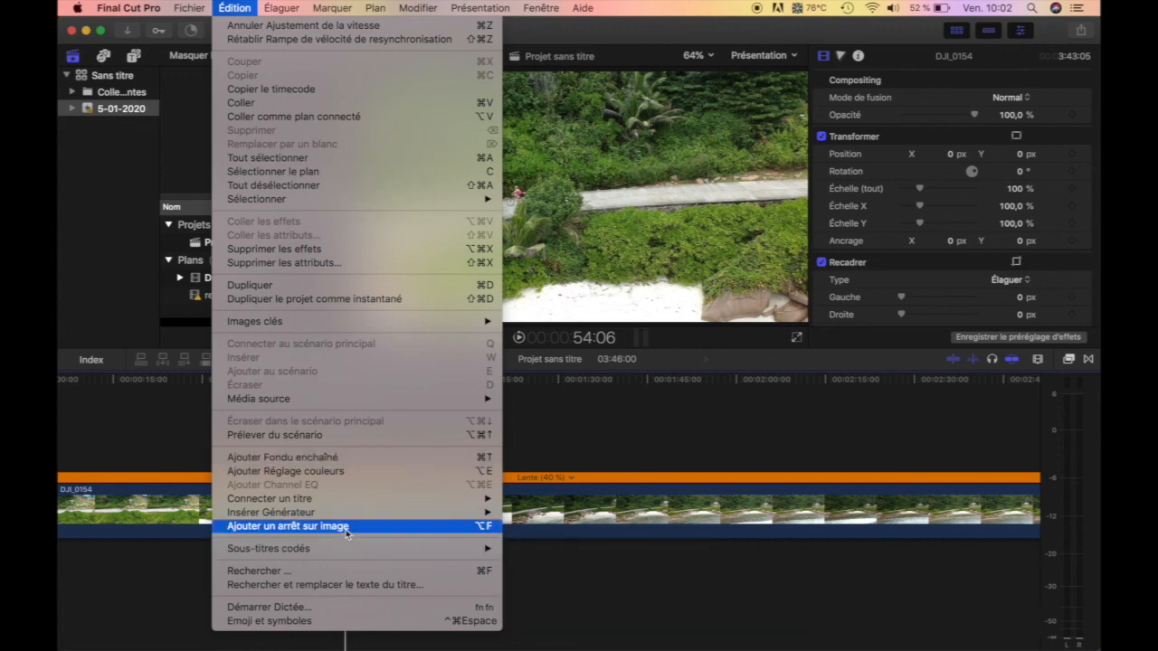
pyautogui.click(667, 607)
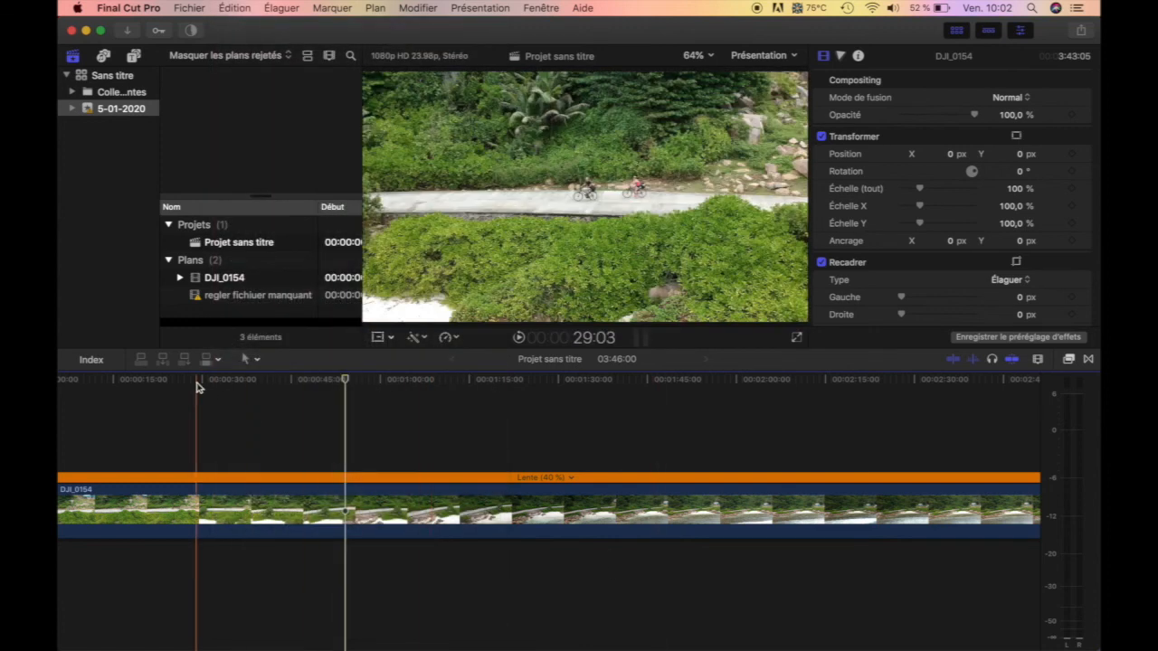